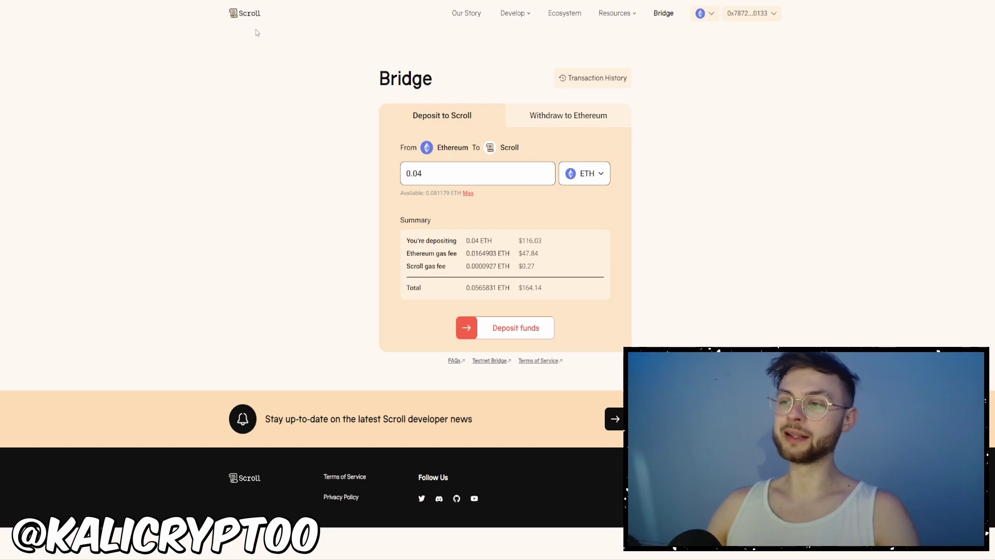
# Highlight the Ethereum gas fee, then the 58 max and 99% probability values in the first Priority card.
pyautogui.moveTo(406, 257)
pyautogui.mouseDown()
pyautogui.moveTo(569, 259)
pyautogui.moveTo(406, 255)
pyautogui.mouseUp()
pyautogui.click(551, 253)
pyautogui.click(569, 259)
pyautogui.click(405, 255)
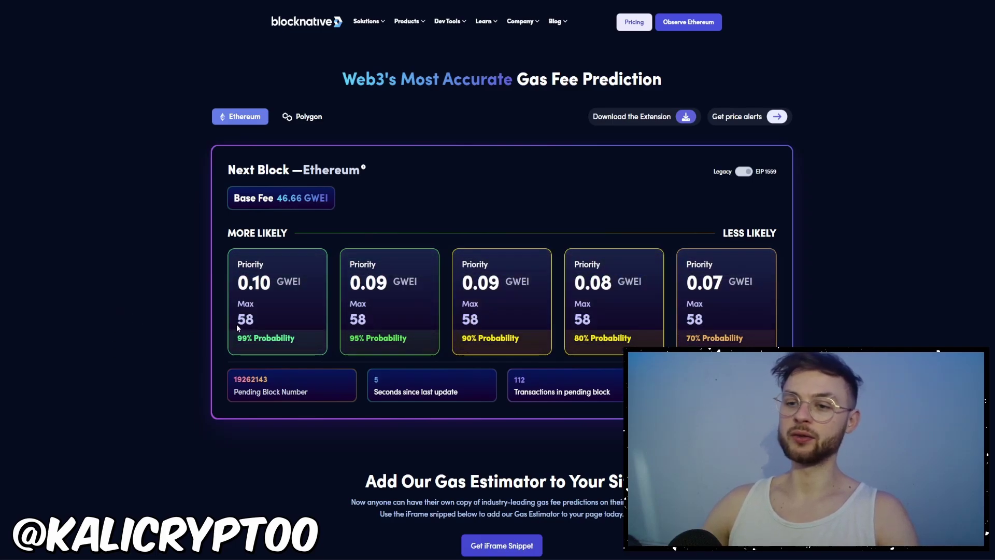
pyautogui.moveTo(236, 325); pyautogui.dragTo(263, 320)
pyautogui.click(262, 320)
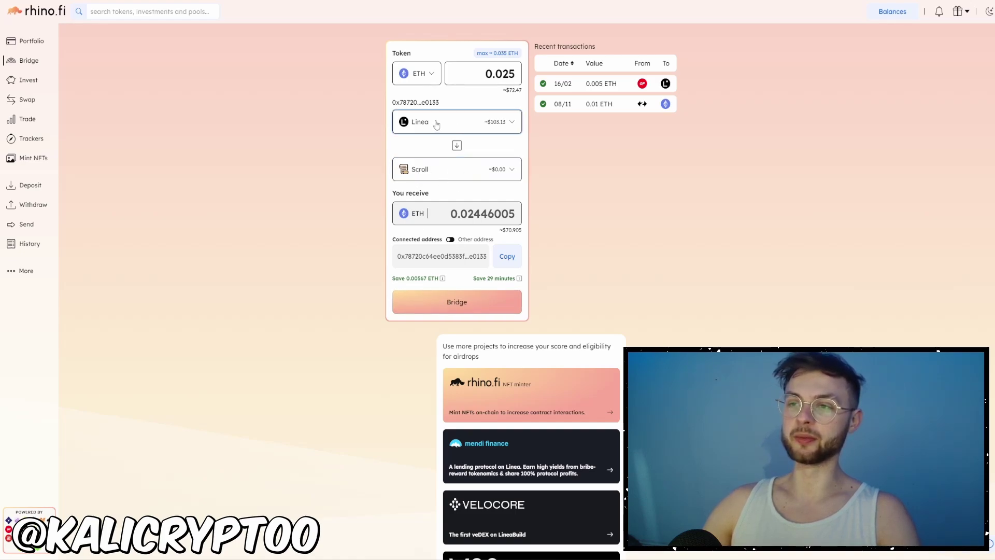
# Choose Scroll as the destination network and start the 0.025 ETH bridge from Linea.
pyautogui.click(470, 125)
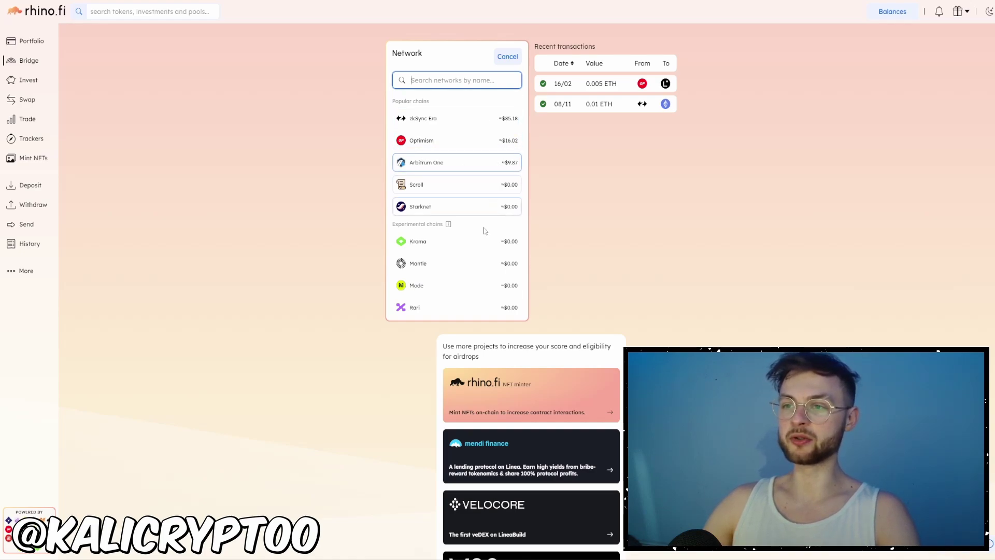
pyautogui.click(476, 186)
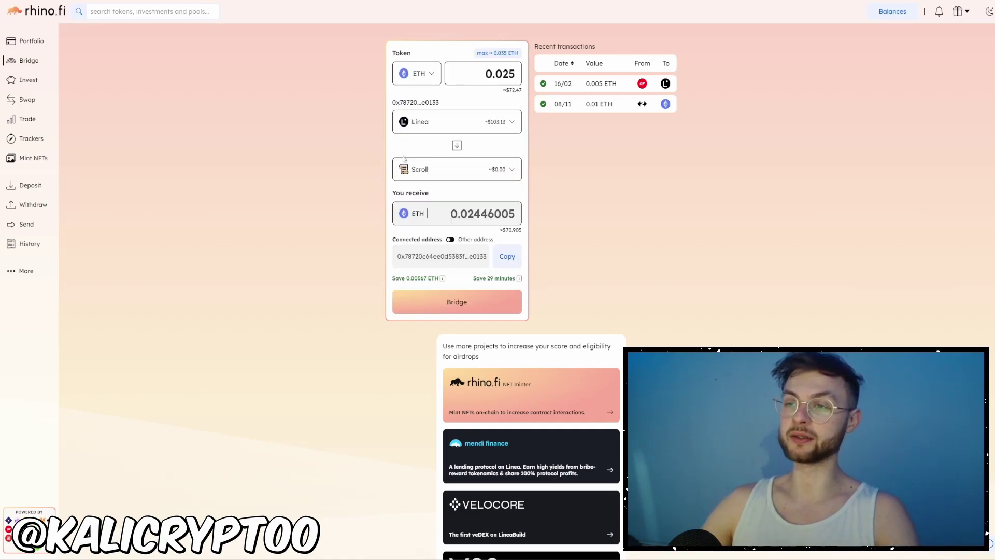
pyautogui.click(462, 305)
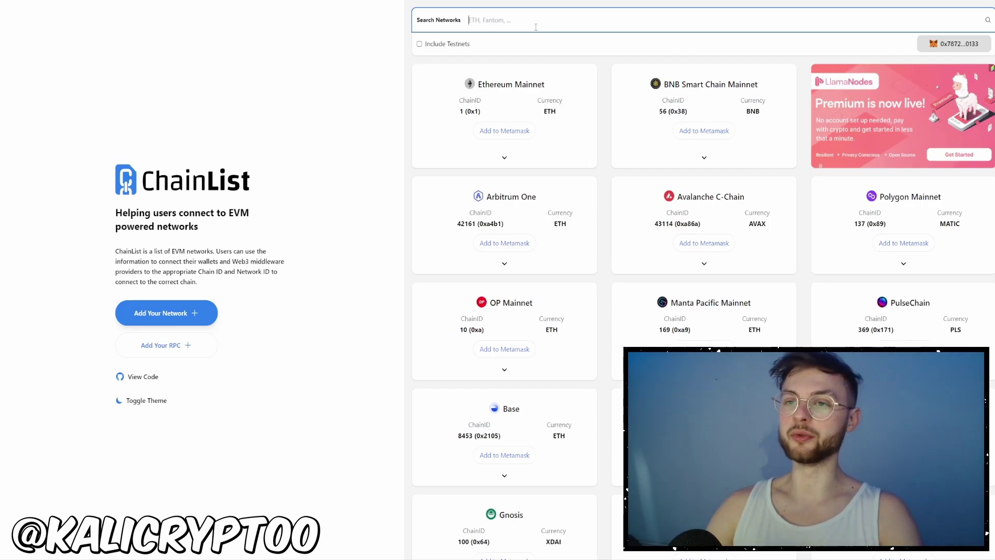
# Search ChainList's networks for 'scrol' to find Scroll.
pyautogui.write('scrol')
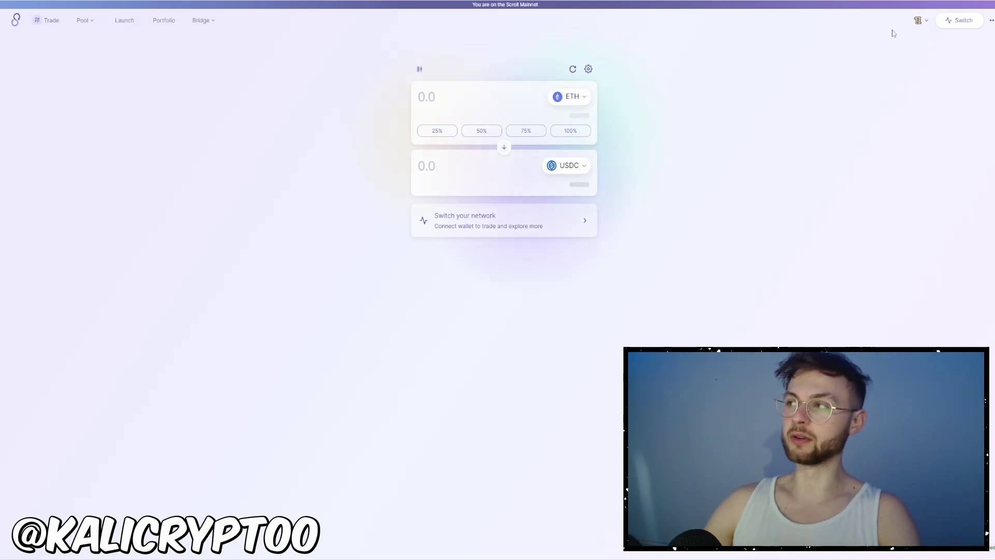
# Add Scroll Mainnet to MetaMask and switch the wallet from Linea to Scroll.
pyautogui.click(921, 22)
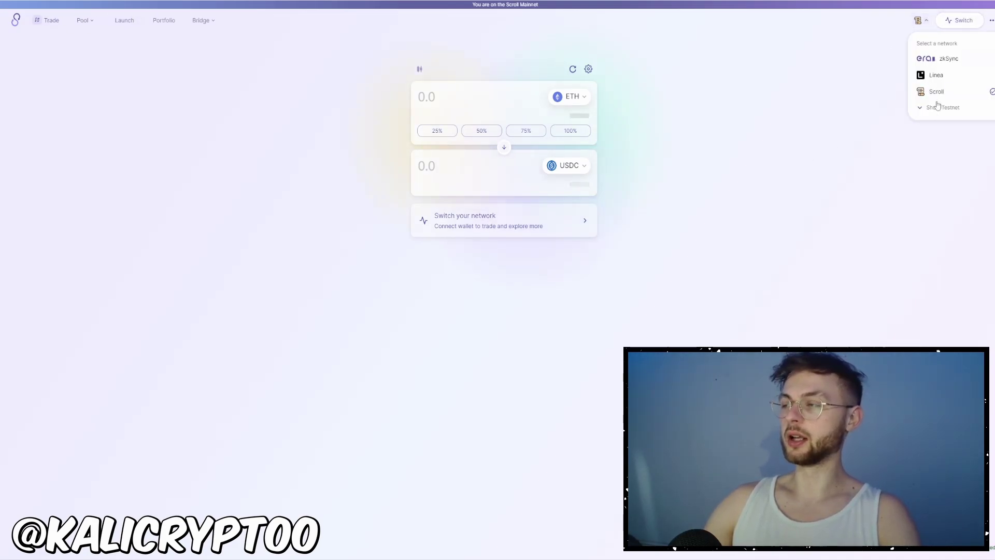
pyautogui.click(972, 94)
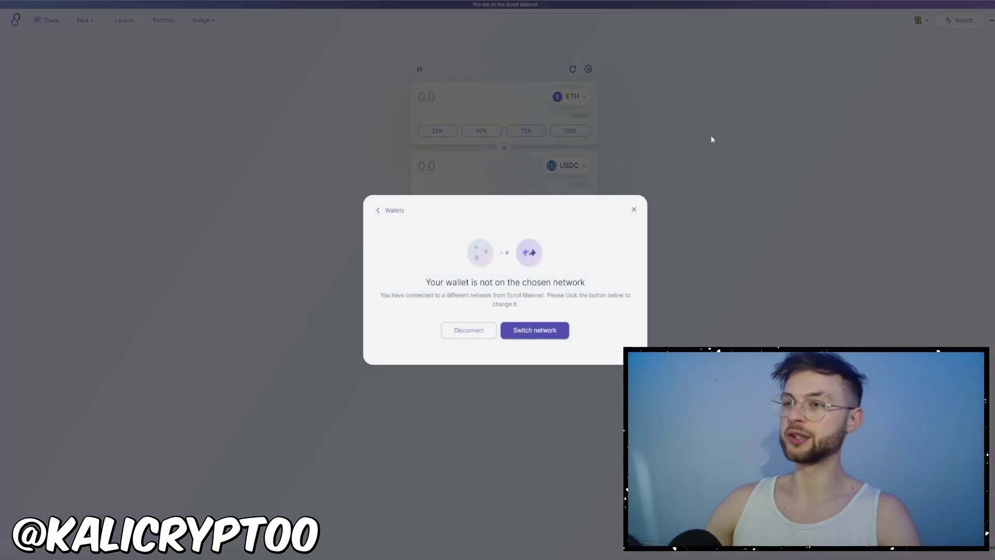
pyautogui.click(535, 330)
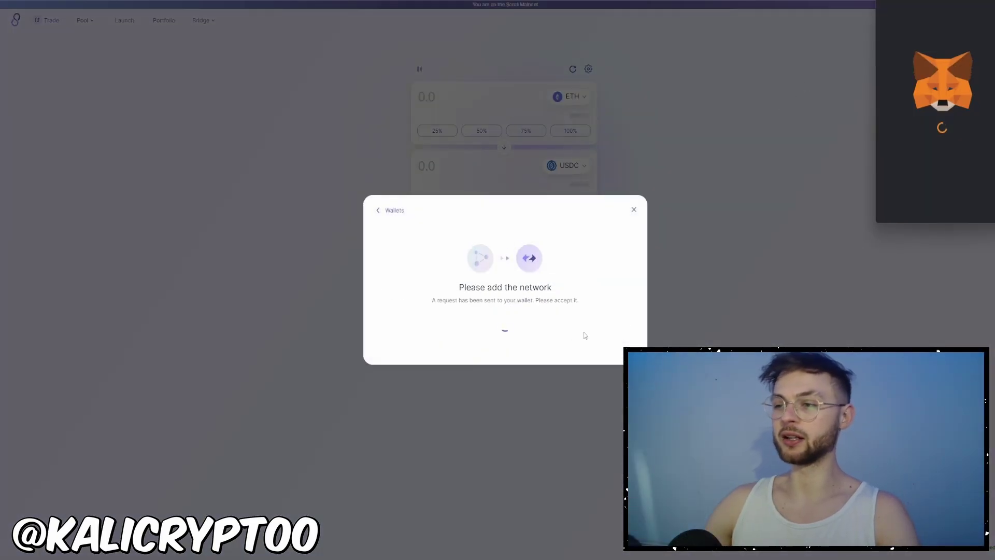
pyautogui.moveTo(927, 8); pyautogui.dragTo(481, 147)
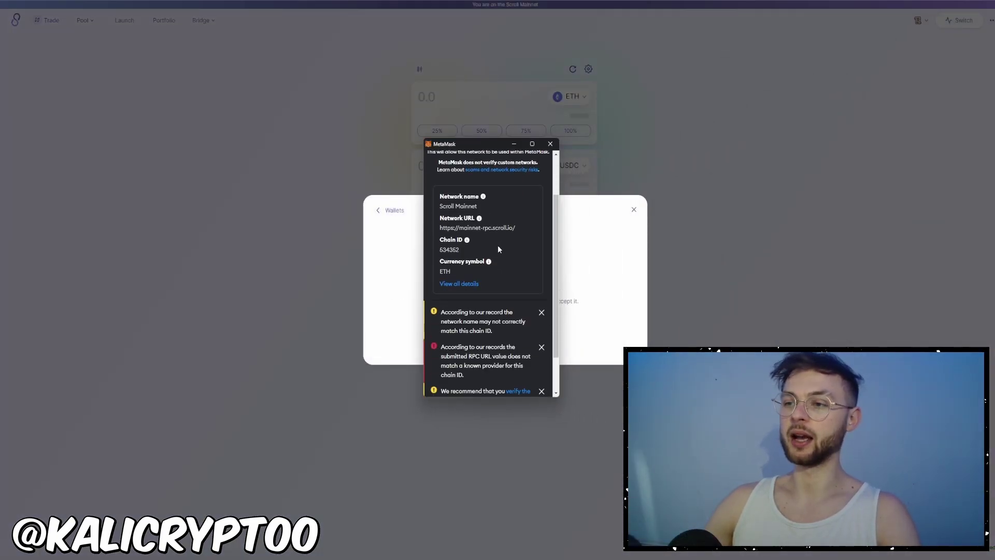
pyautogui.scroll(-2, 497, 245)
pyautogui.scroll(-1, 513, 269)
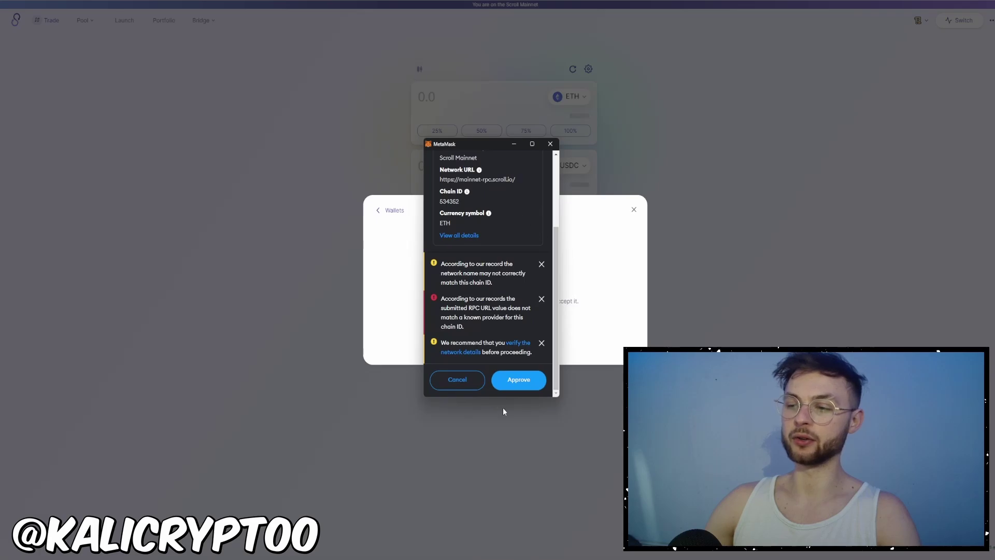
pyautogui.click(518, 379)
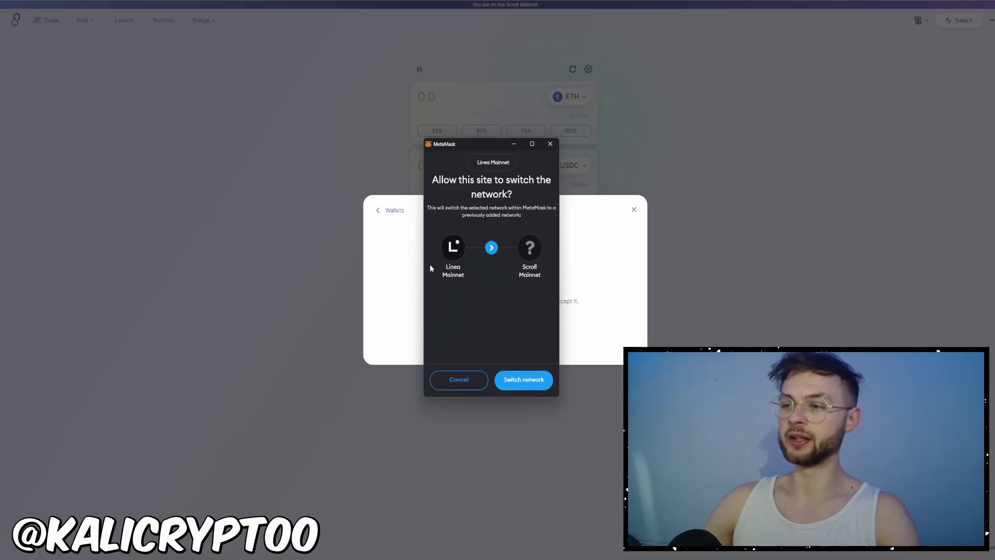
pyautogui.click(520, 384)
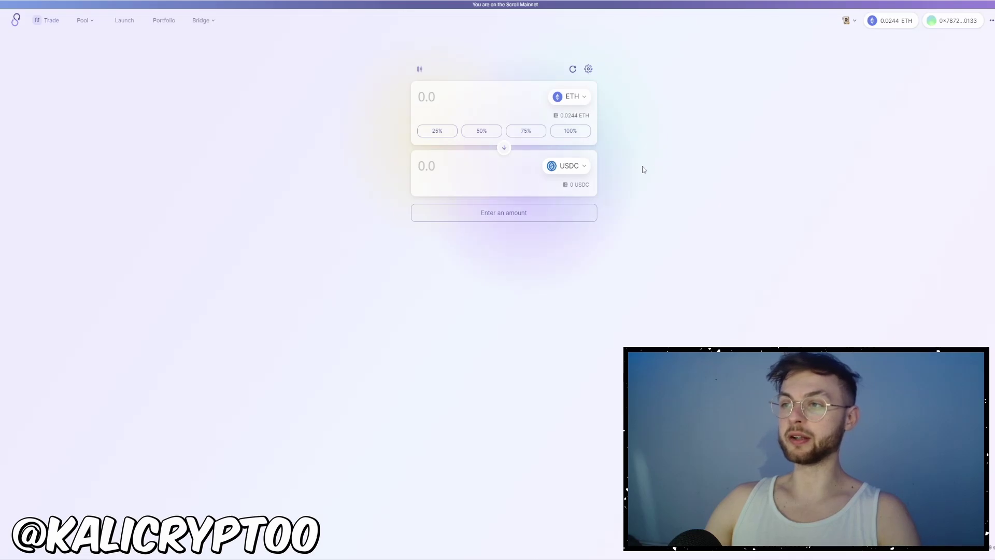
# Swap 75% of the ETH balance (0.0183 ETH) for about 52.97 USDC and confirm in MetaMask.
pyautogui.click(526, 130)
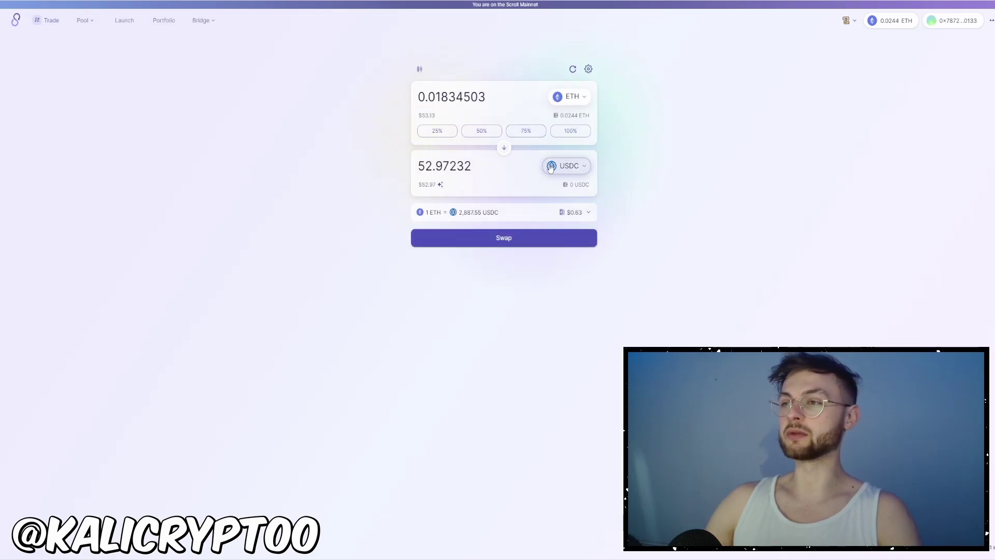
pyautogui.click(507, 240)
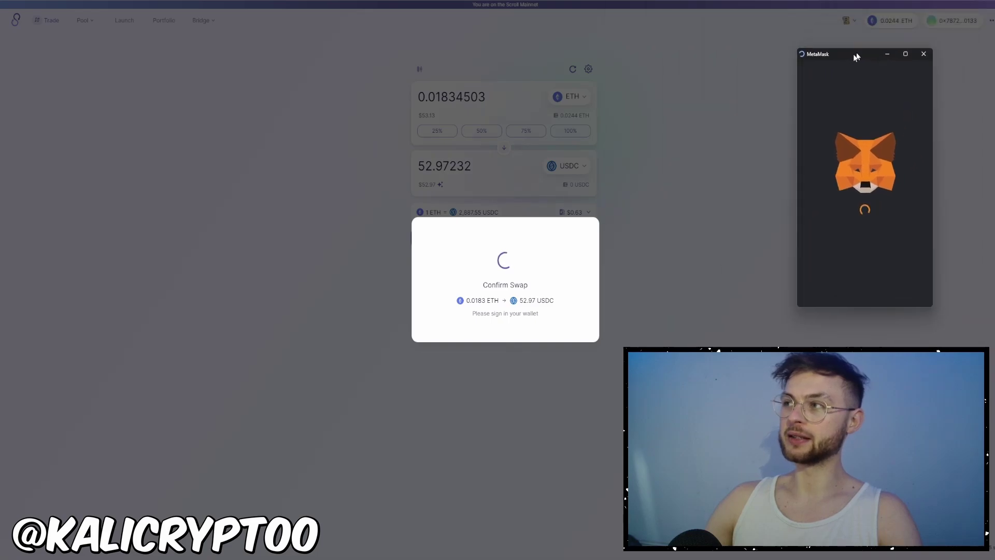
pyautogui.moveTo(856, 57); pyautogui.dragTo(712, 121)
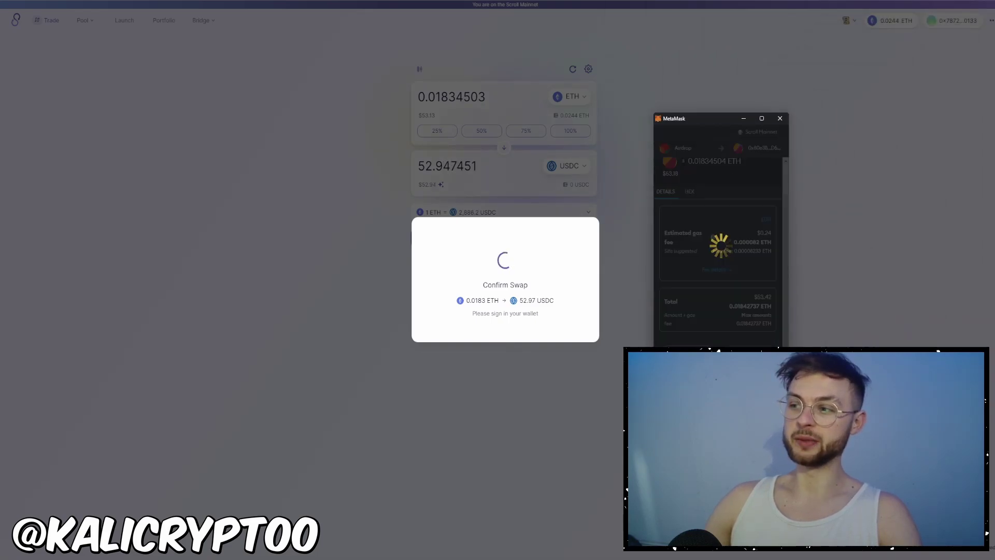
pyautogui.click(732, 337)
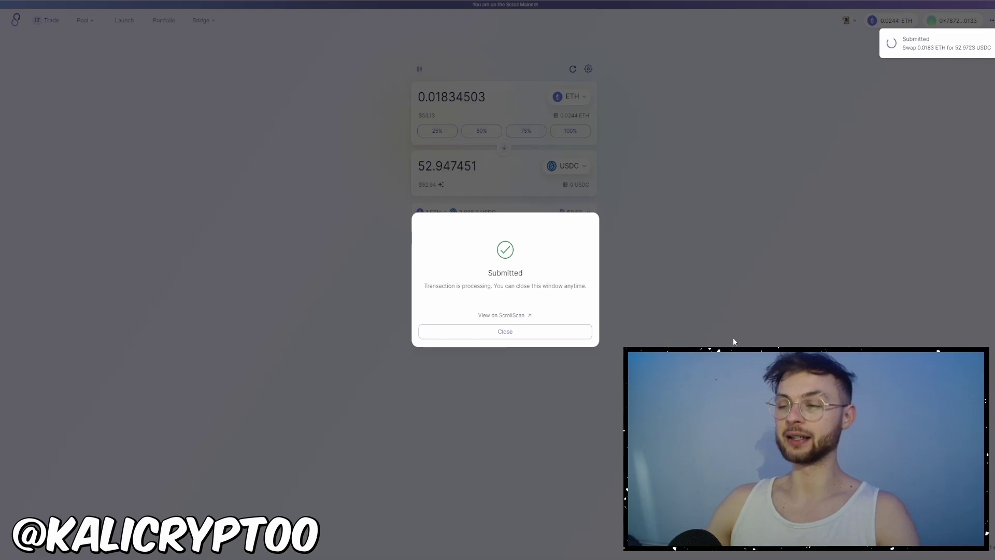
pyautogui.click(614, 290)
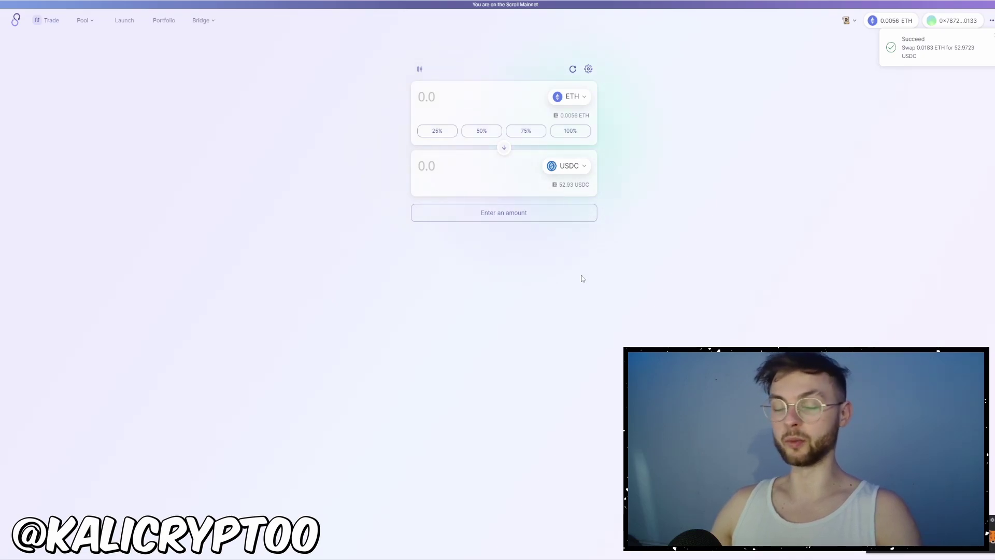
# Swap the full 52.93 USDC balance for USDT, signing the USDC spending permission in MetaMask.
pyautogui.click(504, 147)
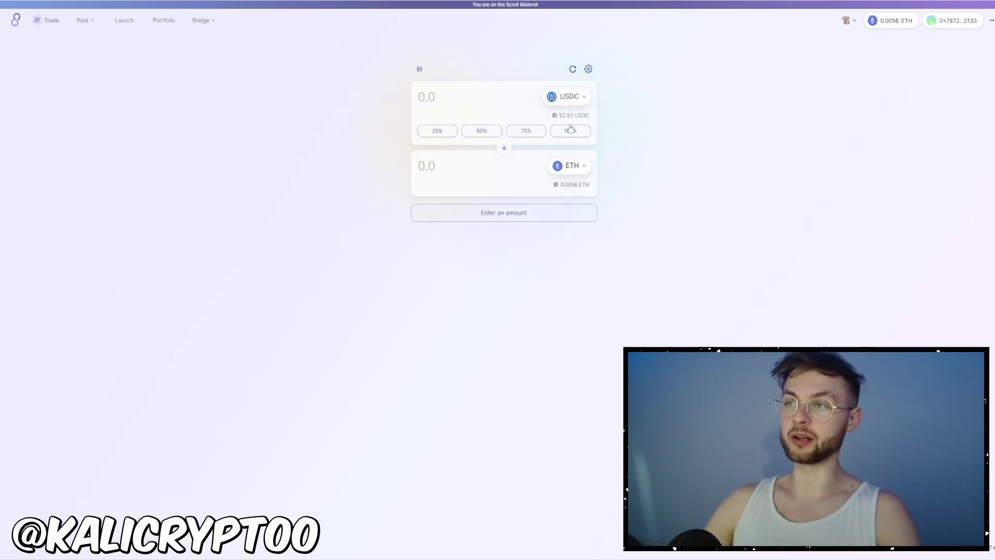
pyautogui.click(570, 166)
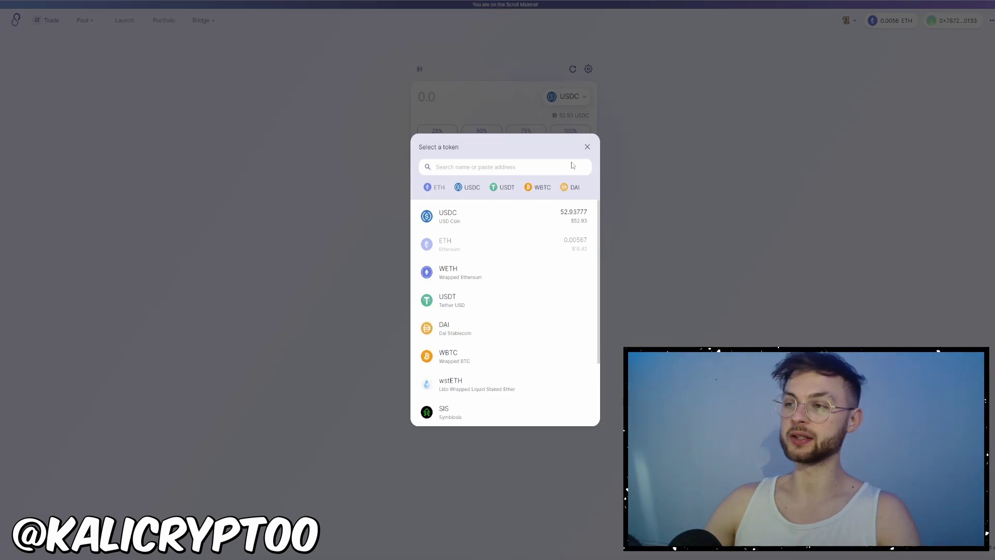
pyautogui.click(467, 305)
pyautogui.click(570, 131)
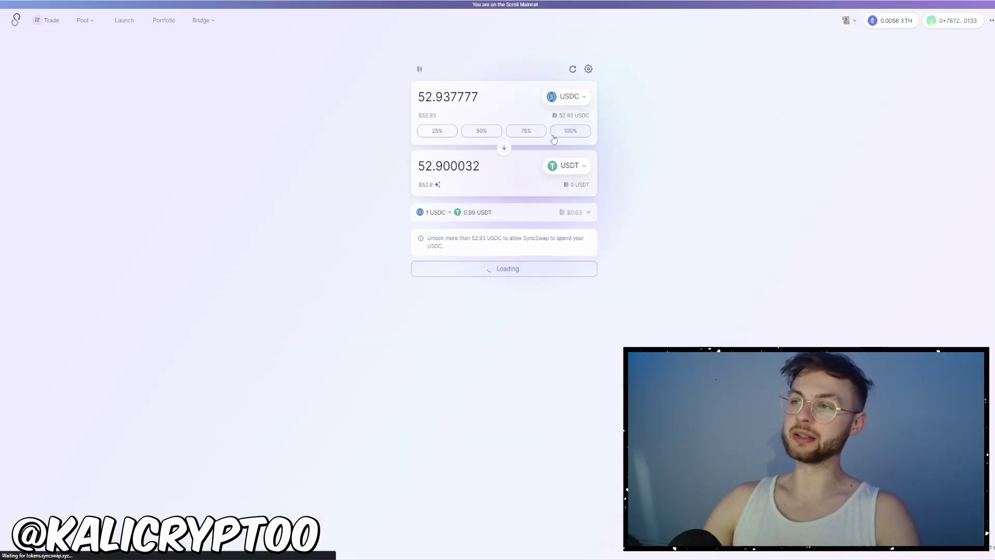
pyautogui.click(507, 269)
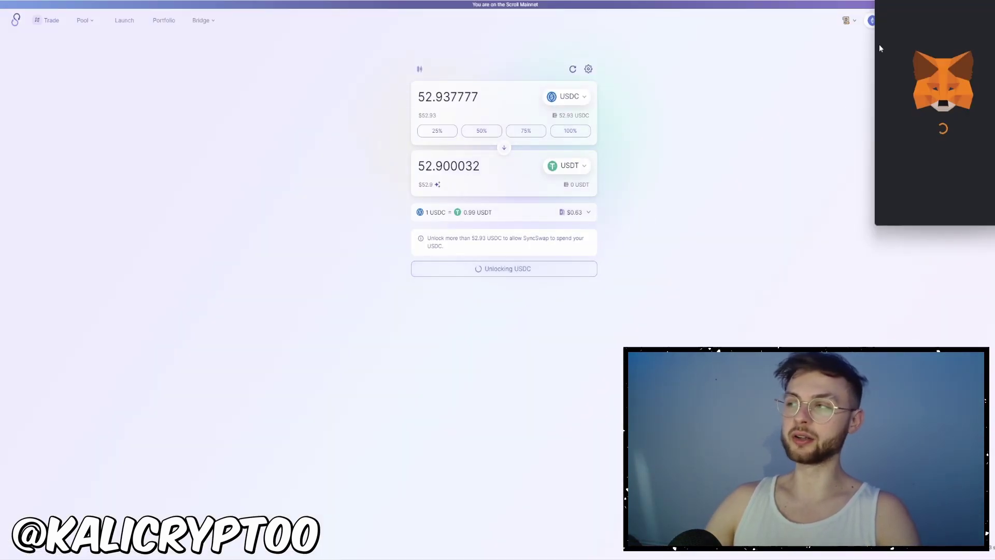
pyautogui.scroll(-3, 550, 332)
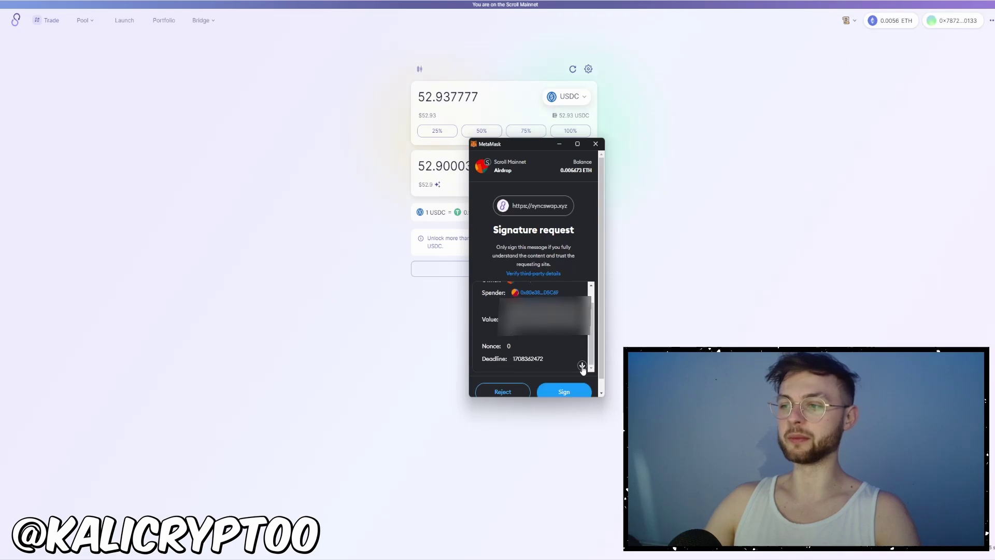
pyautogui.click(563, 391)
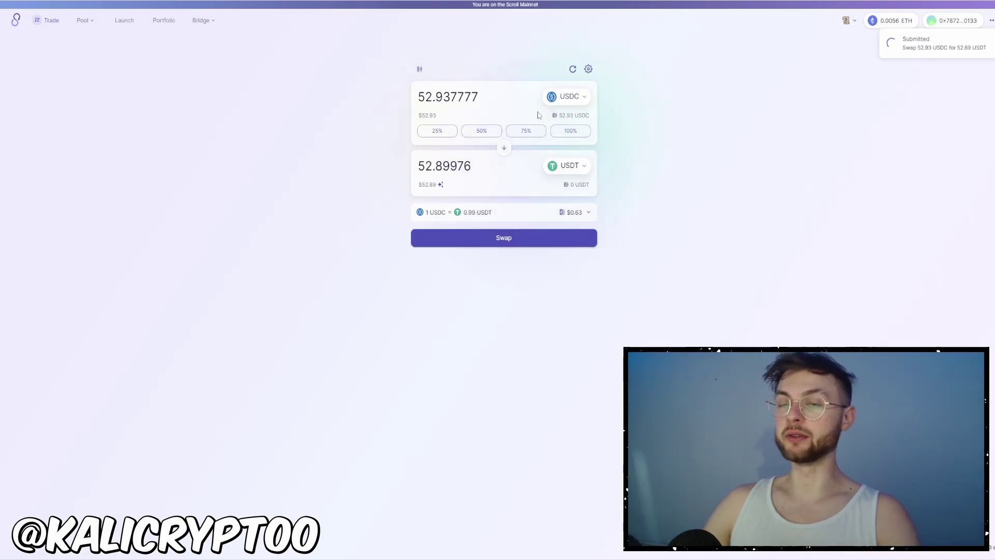
pyautogui.moveTo(81, 23)
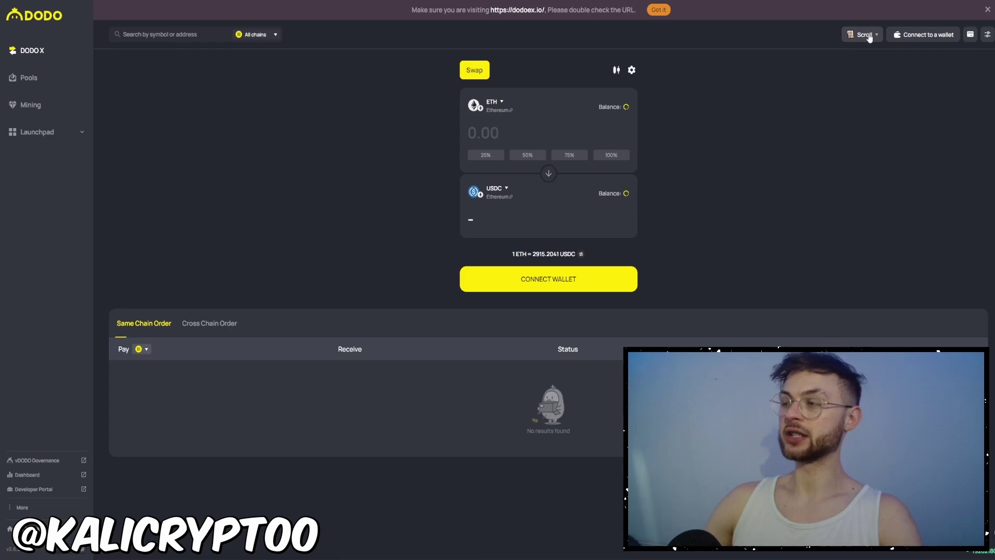
# Connect the wallet to DODO, set the full 52.899698 USDT to sell for ETH on Scroll, and approve USDT.
pyautogui.click(918, 37)
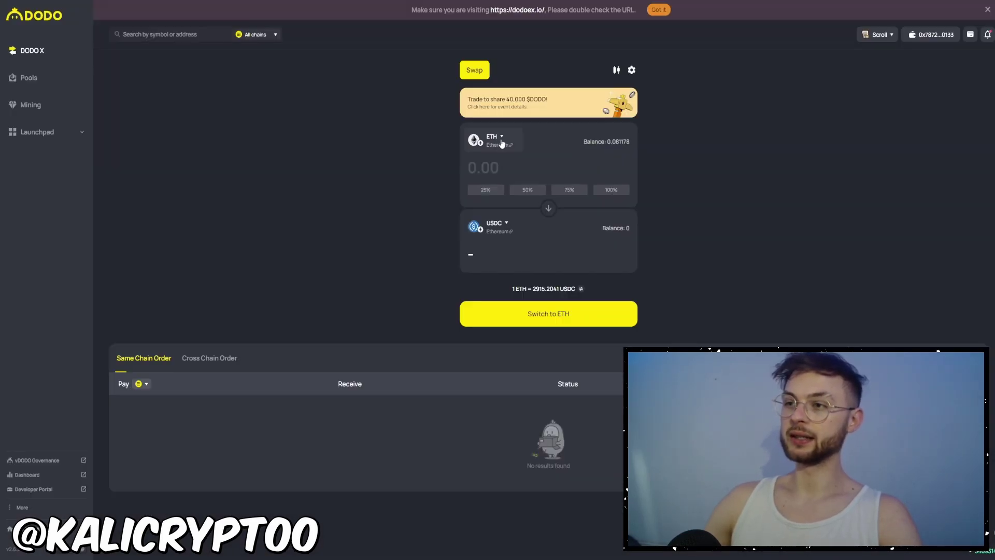
pyautogui.click(502, 143)
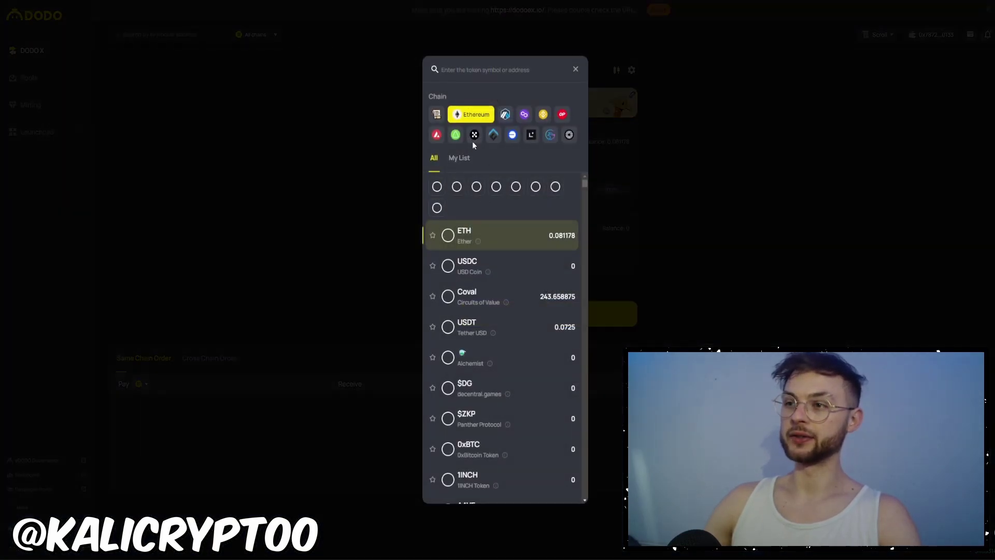
pyautogui.click(436, 114)
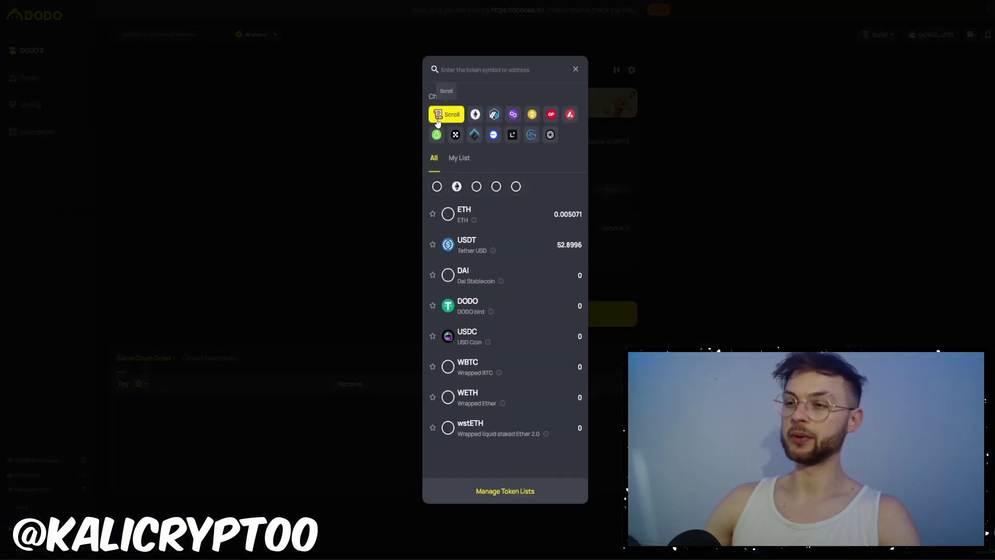
pyautogui.click(496, 248)
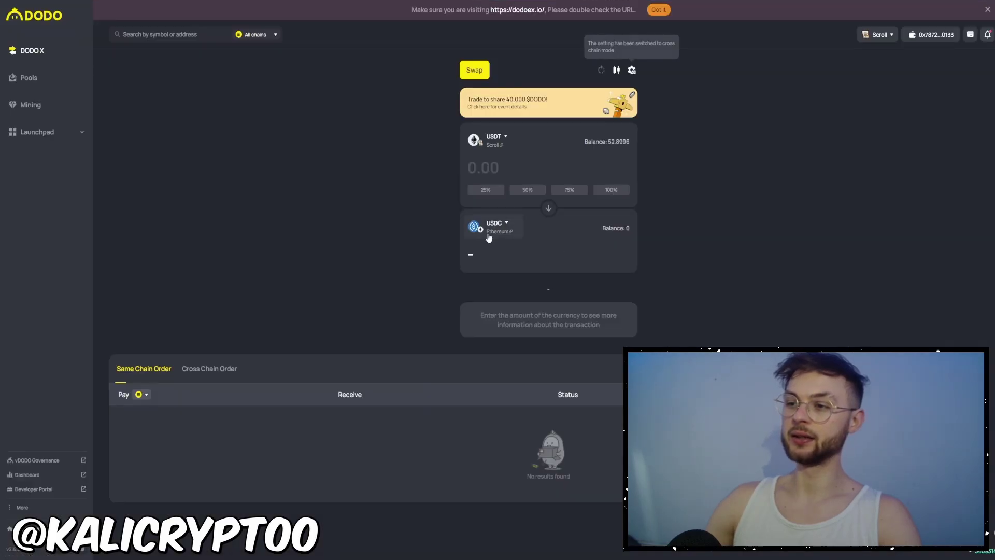
pyautogui.click(611, 190)
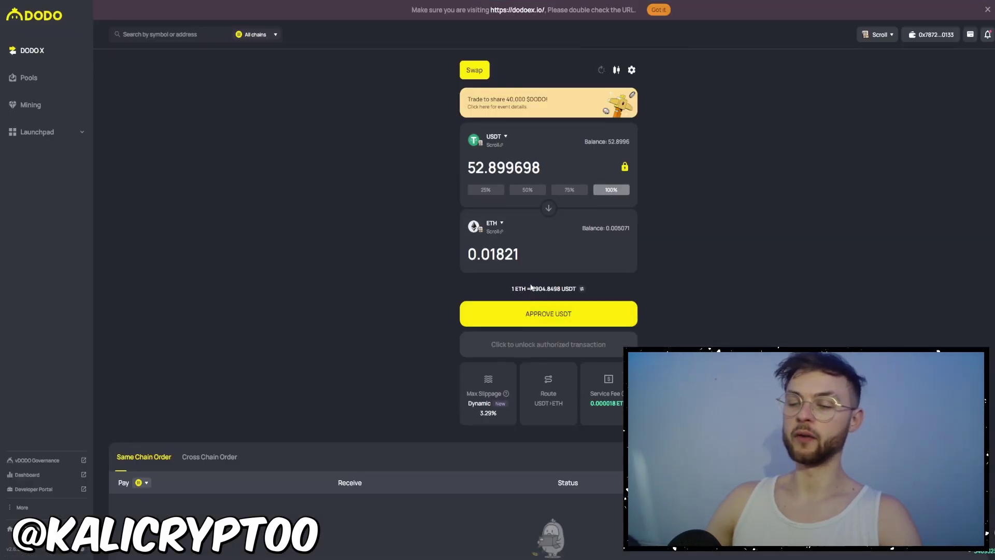
pyautogui.click(548, 311)
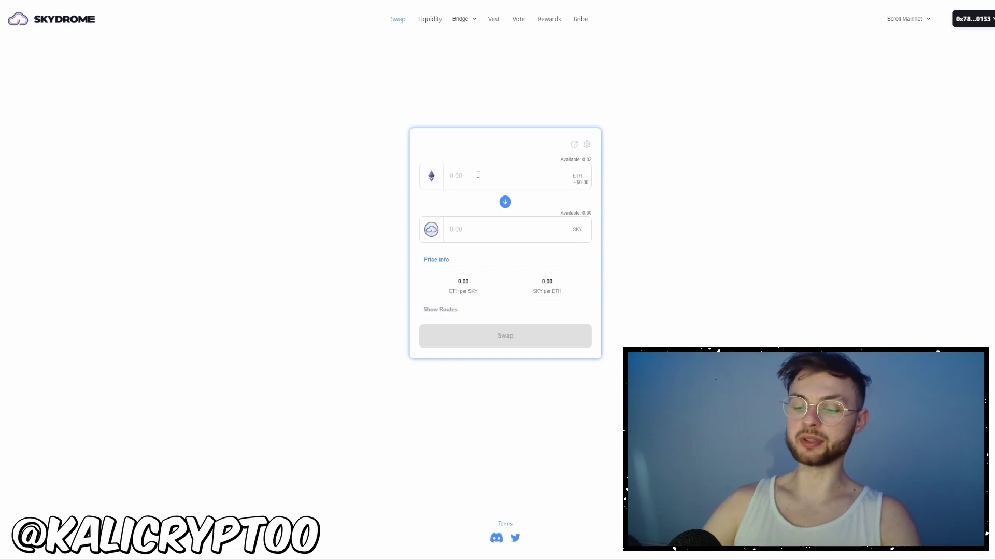
# On Skydrome, fill in the full 1,983.26 SKY balance and approve spending SKY.
pyautogui.write('1')
pyautogui.press('BackSpace')
pyautogui.write('0.01')
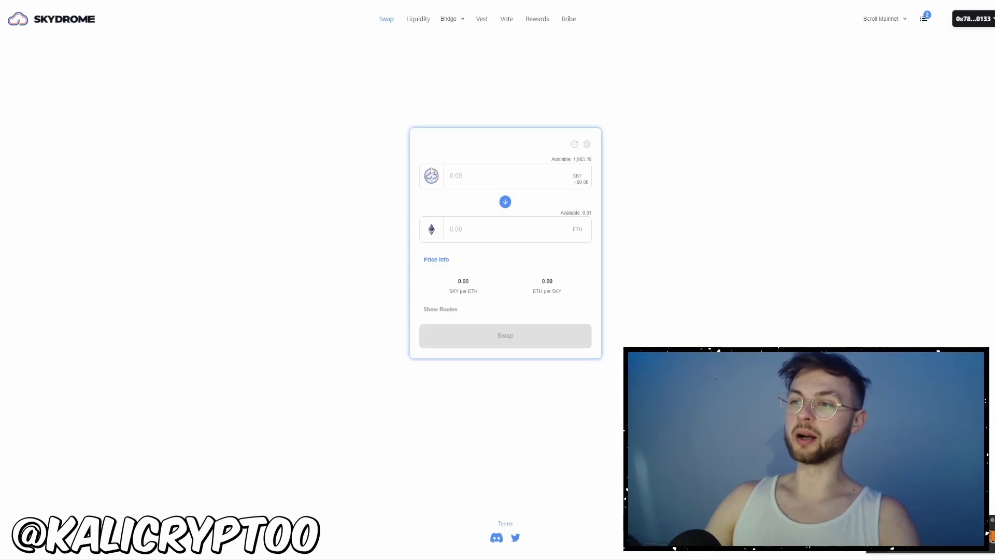
pyautogui.click(576, 159)
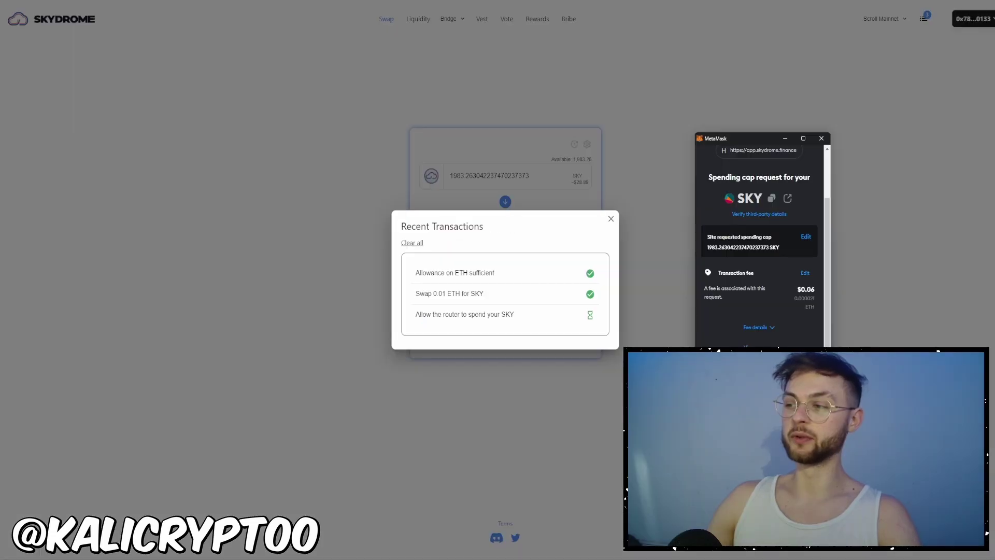
pyautogui.click(748, 306)
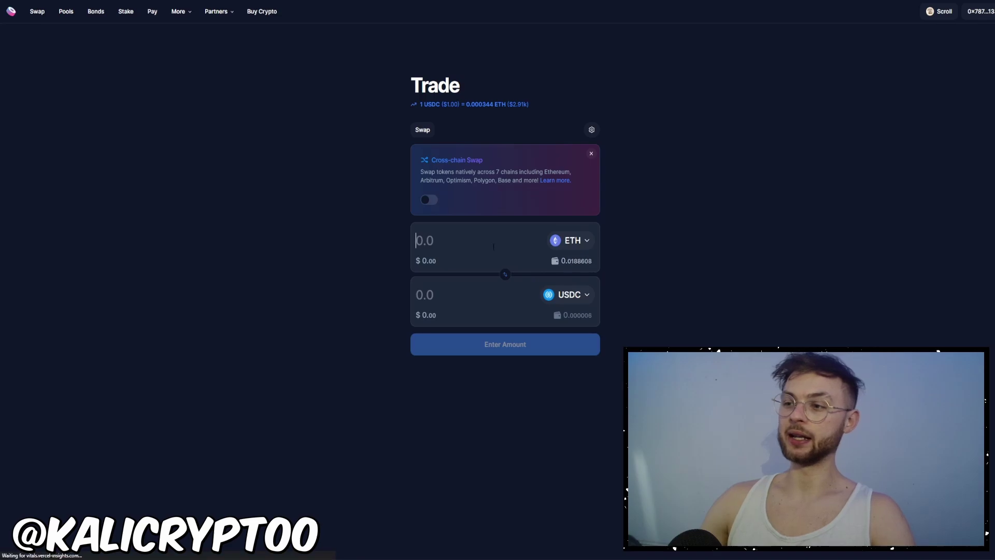
# Enter 0.01 ETH, then set the full 29.69770 USDC balance and approve USDC for swapping.
pyautogui.click(492, 248)
pyautogui.write('0.01')
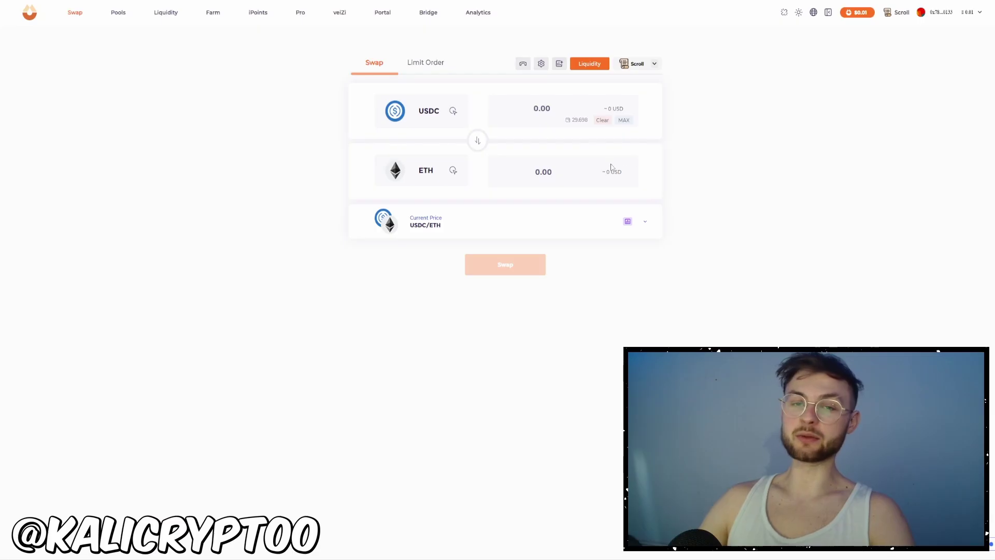
pyautogui.click(624, 119)
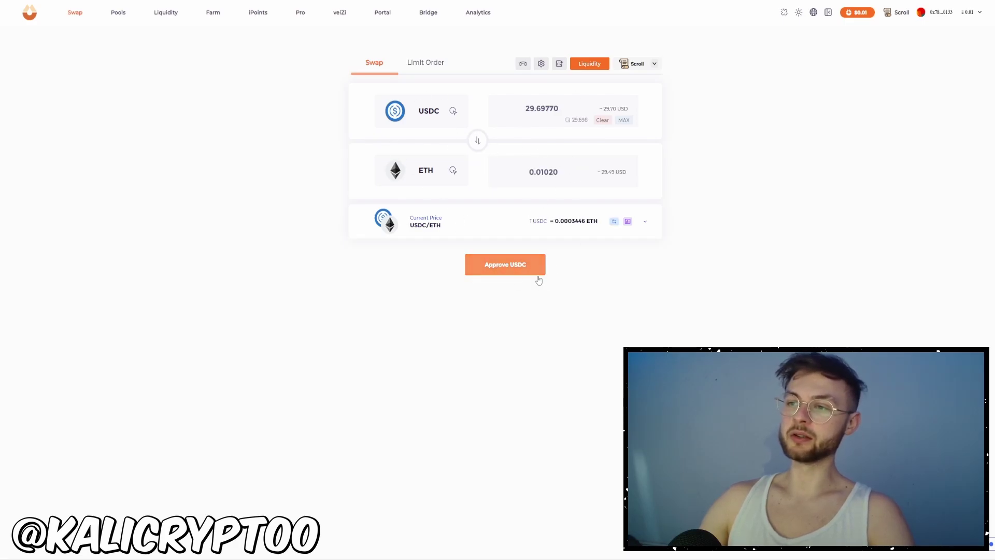
pyautogui.click(506, 273)
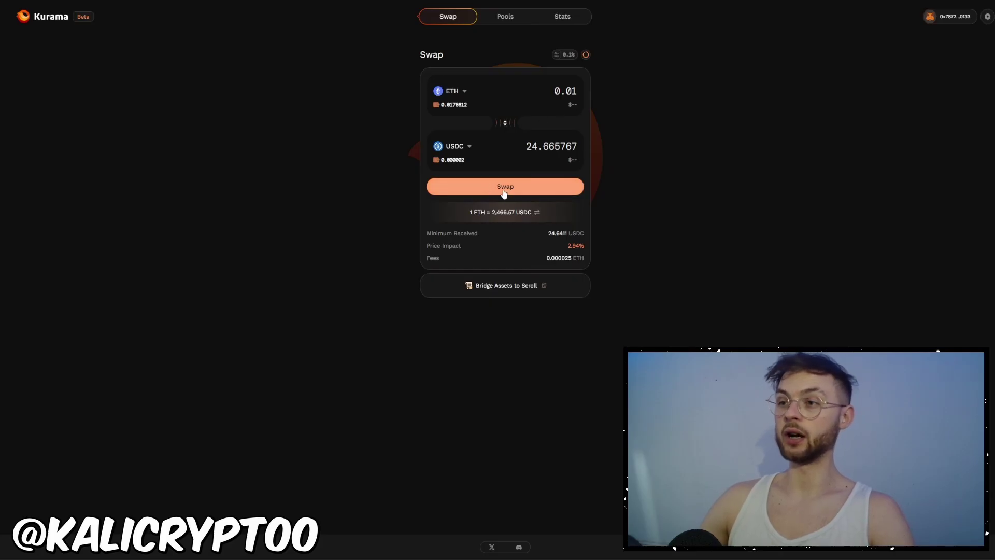
# Swap 0.01 ETH for USDC on Kurama and check the resulting 24.6657 USDC balance.
pyautogui.click(516, 188)
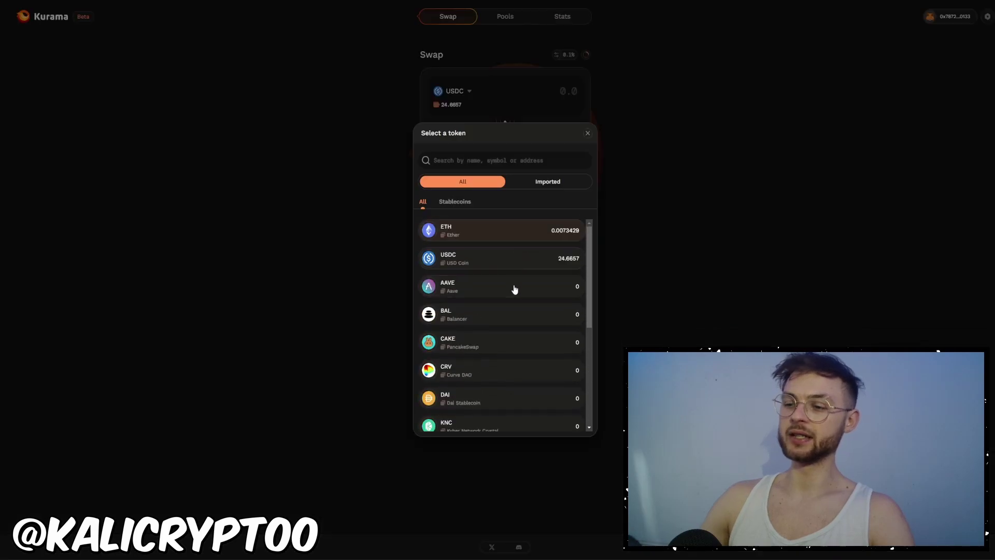
pyautogui.scroll(-3, 507, 317)
pyautogui.scroll(5, 480, 238)
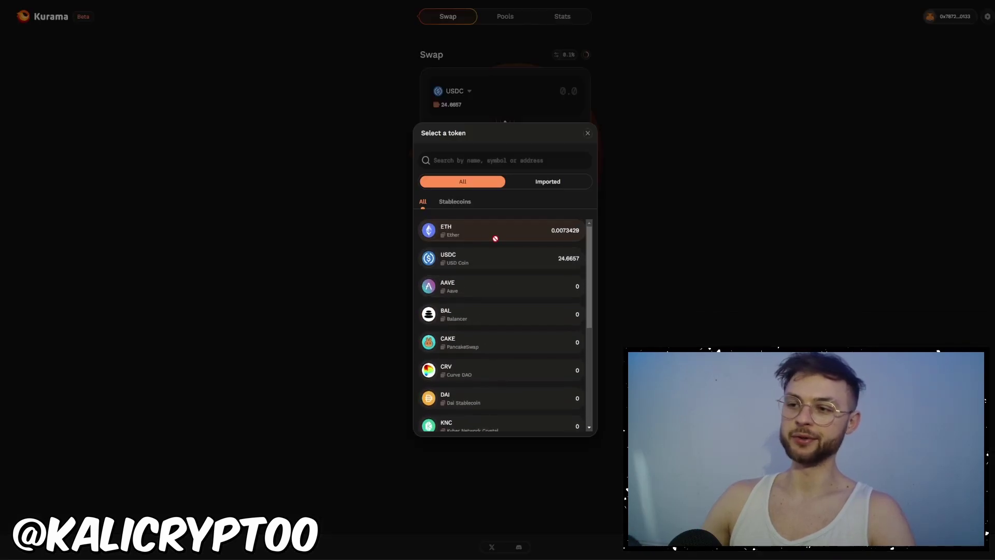
pyautogui.scroll(-1, 484, 300)
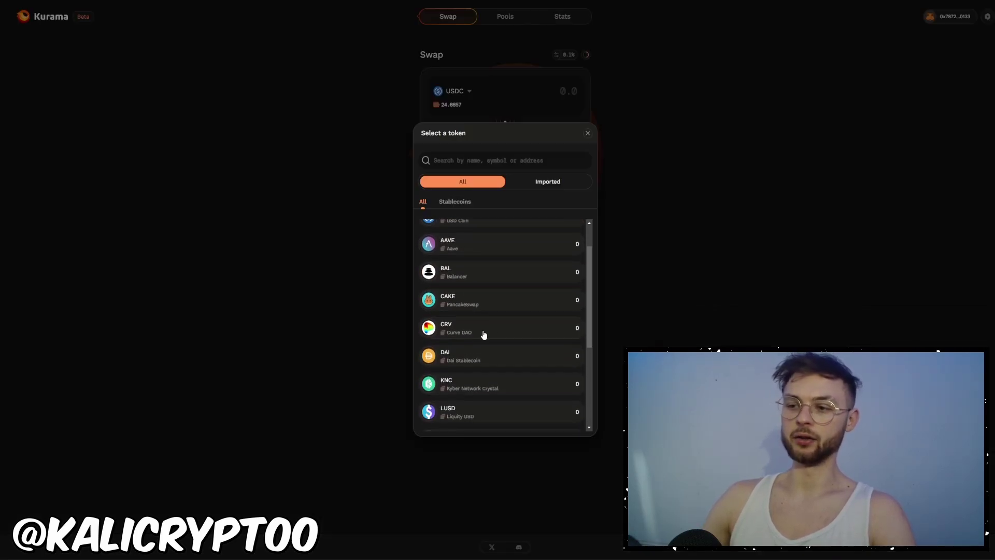
pyautogui.scroll(1, 520, 279)
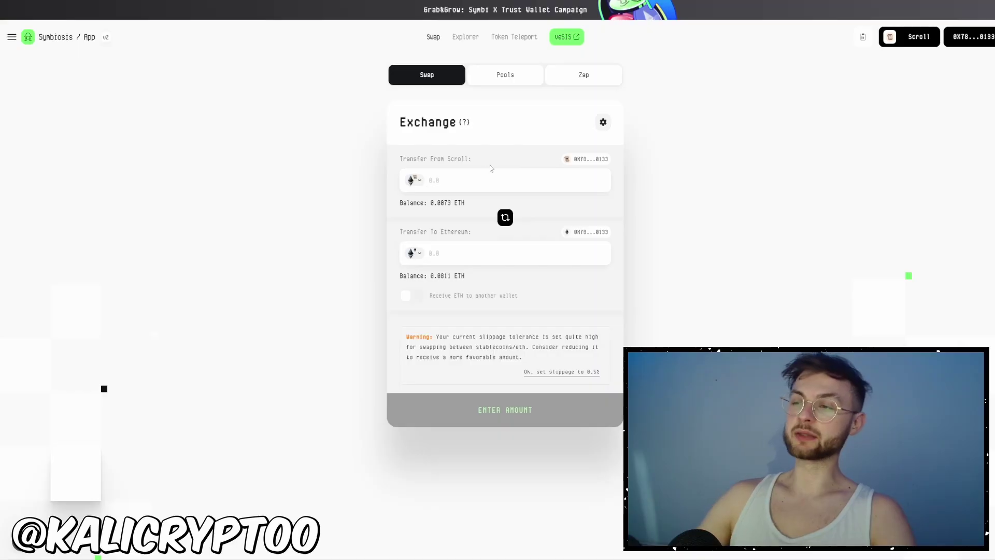
# Set Symbiosis to send 24.665769 USDC from Scroll and receive ETH on Scroll.
pyautogui.click(418, 179)
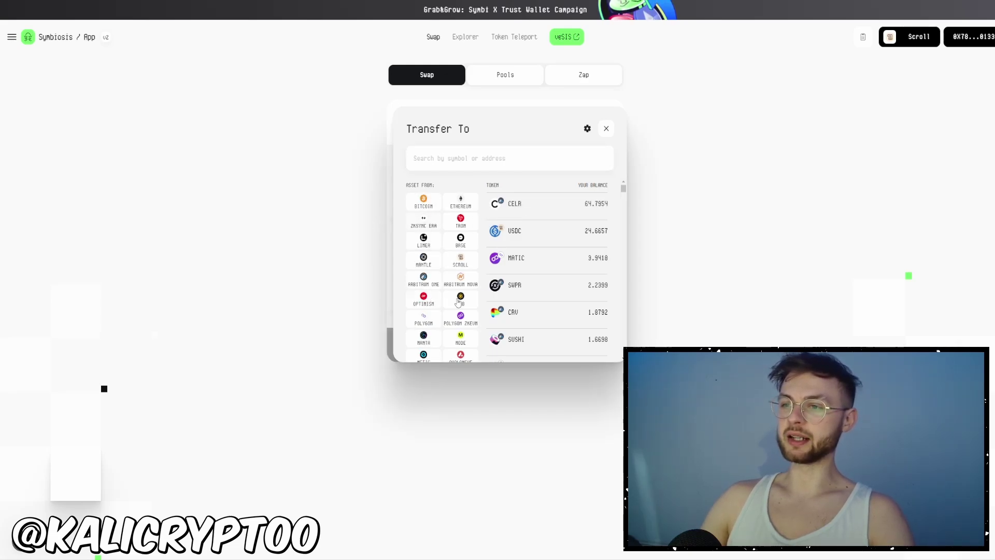
pyautogui.click(460, 260)
pyautogui.click(539, 208)
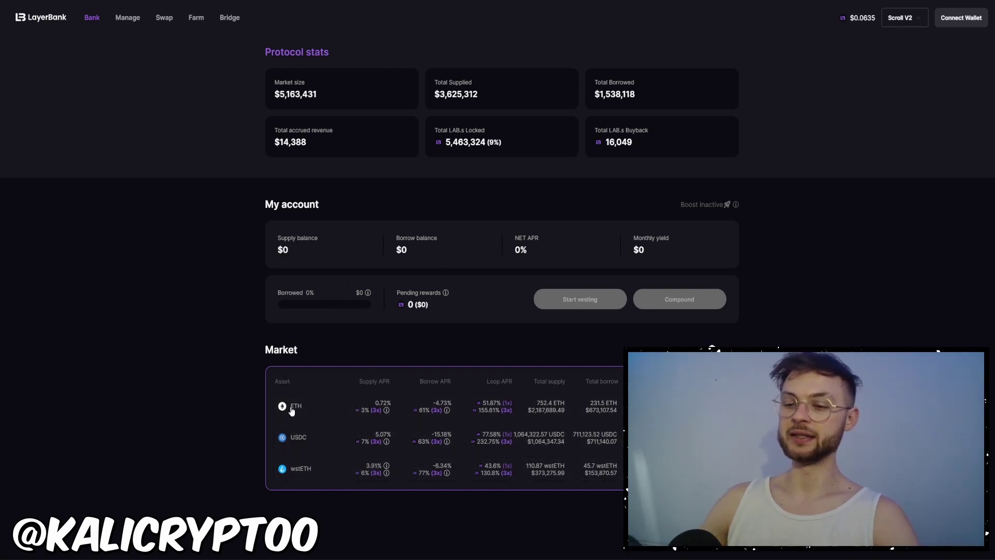
# Check LayerBank's Swap and Farm partner menus, then go to Ambient Finance.
pyautogui.click(169, 20)
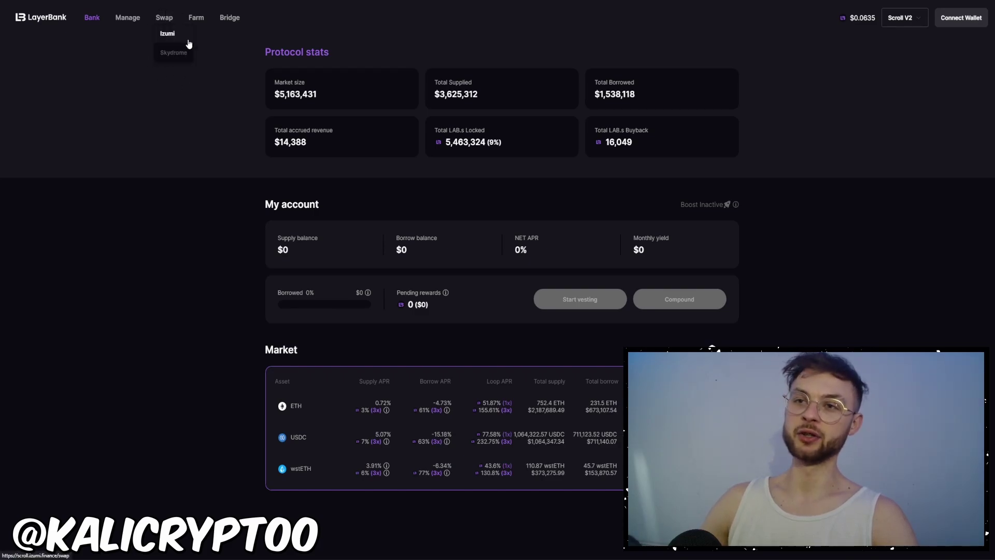
pyautogui.click(196, 18)
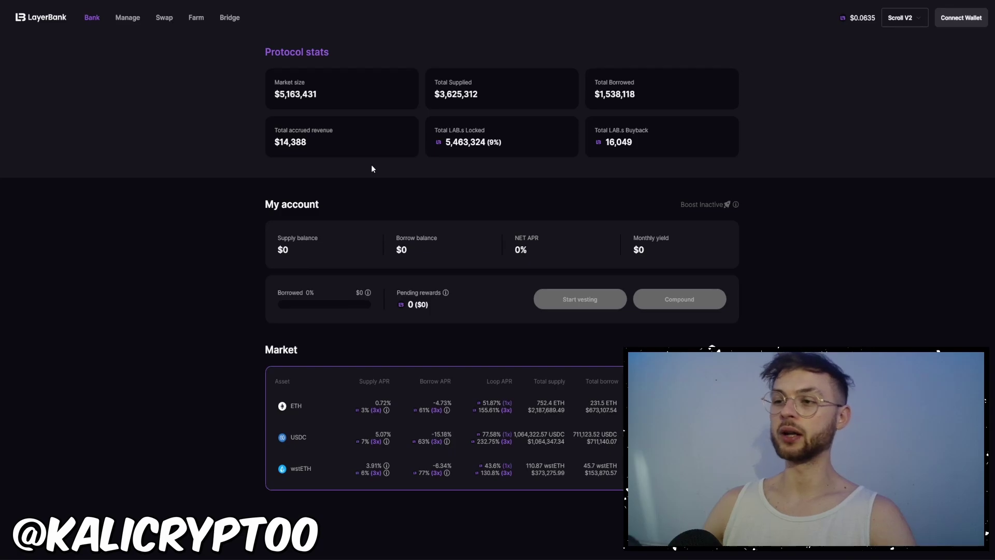
pyautogui.click(490, 3)
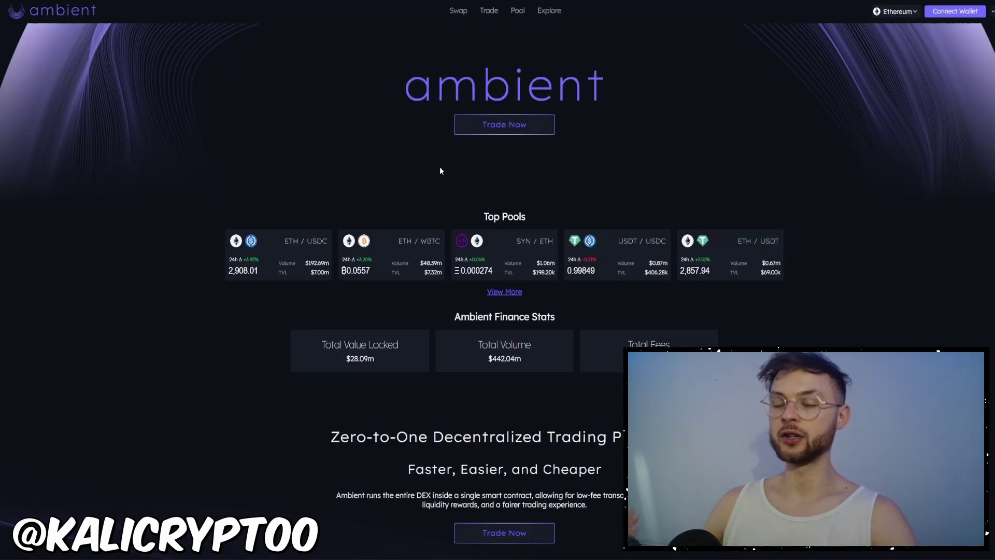
# Switch Ambient Finance to the Scroll network and open its ETH-to-USDC swap page.
pyautogui.click(897, 11)
pyautogui.click(898, 70)
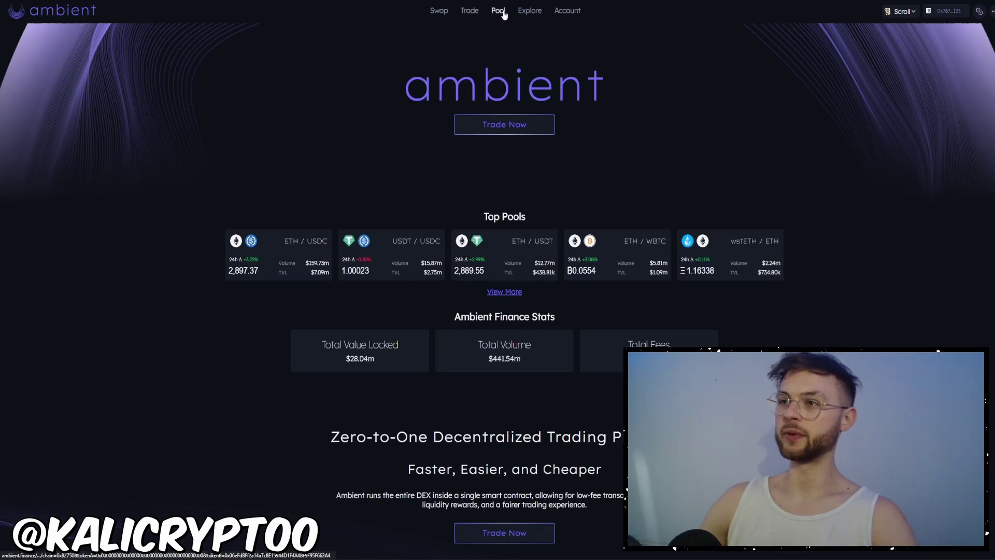
pyautogui.click(499, 126)
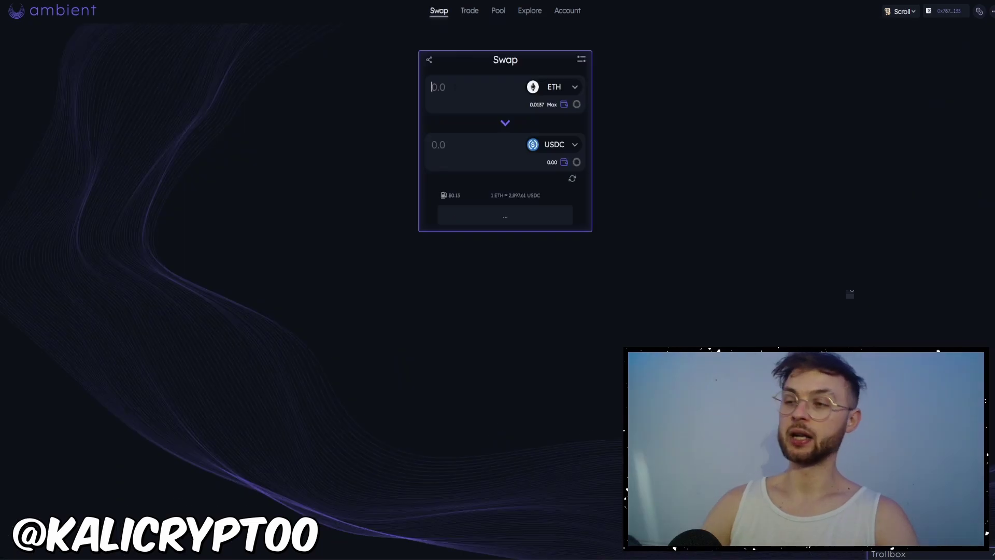
# Swap 0.01 ETH for about 28.934 USDC on Ambient and approve it in MetaMask.
pyautogui.write('0.01')
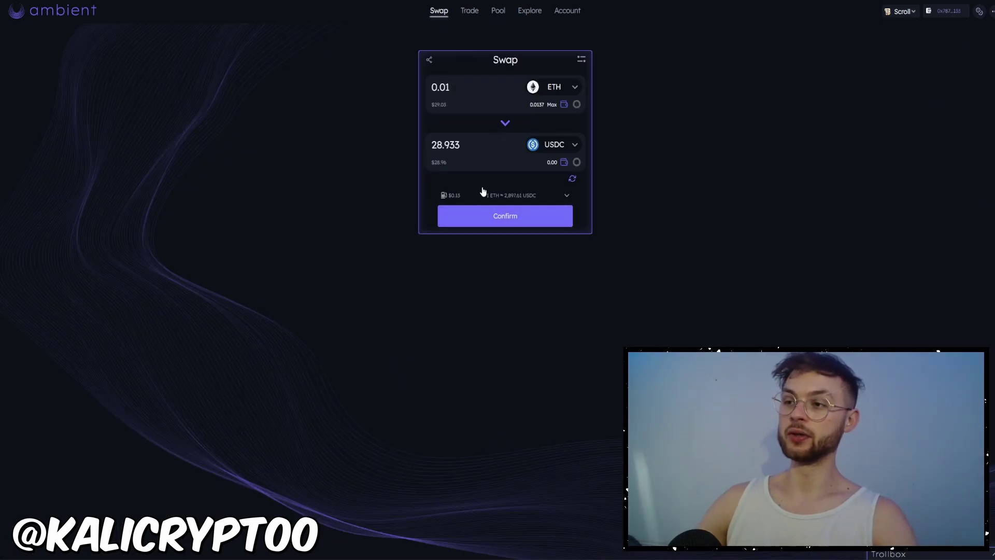
pyautogui.click(507, 216)
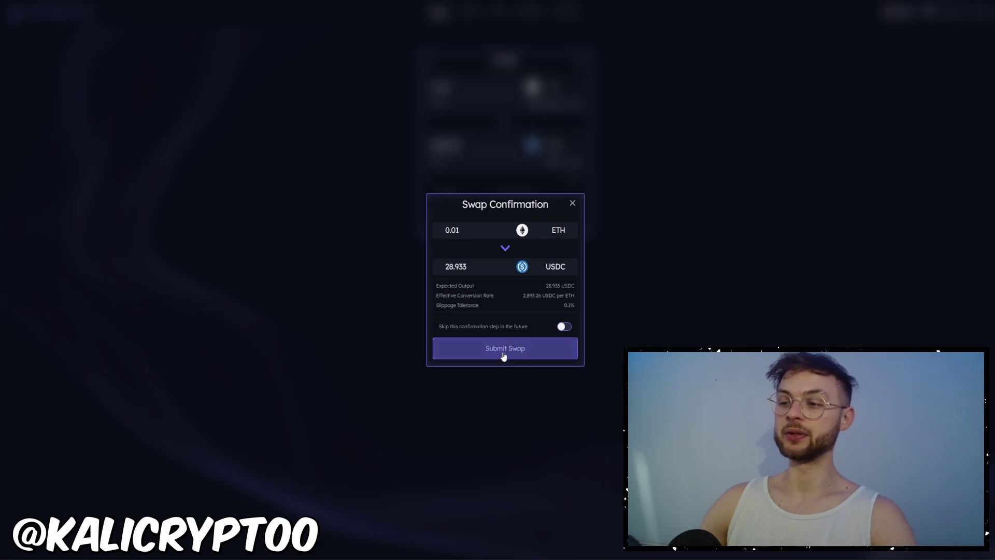
pyautogui.click(503, 356)
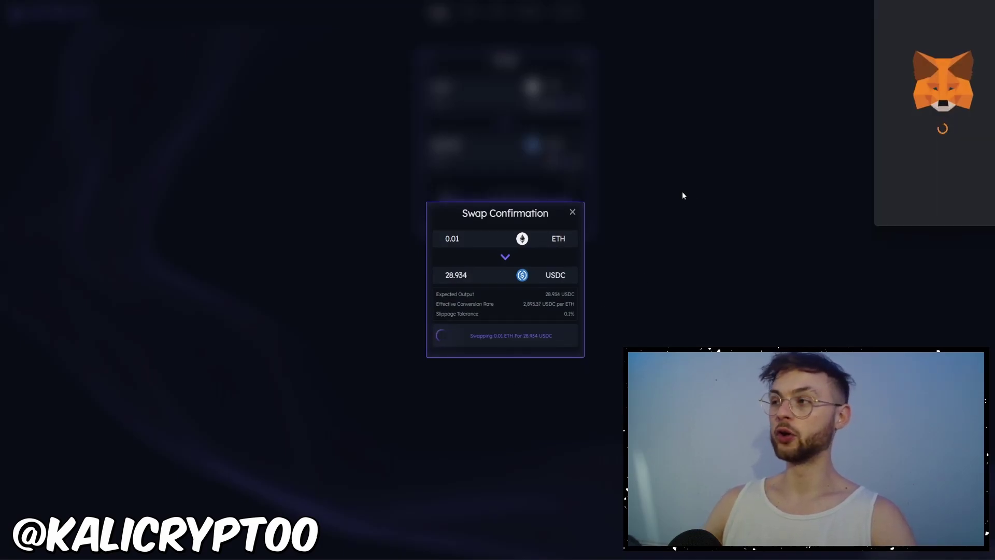
pyautogui.moveTo(805, 89); pyautogui.dragTo(731, 121)
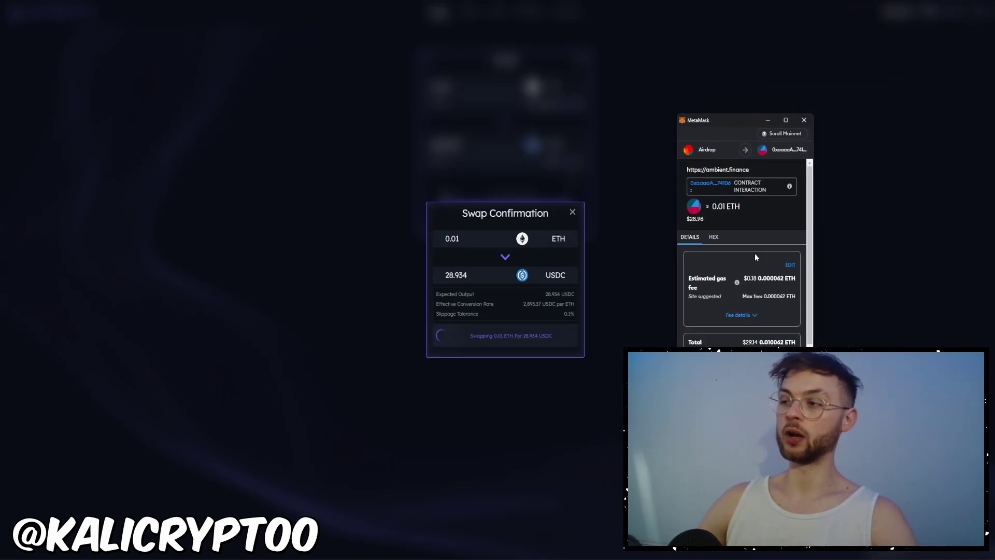
pyautogui.scroll(-1, 754, 257)
pyautogui.click(776, 369)
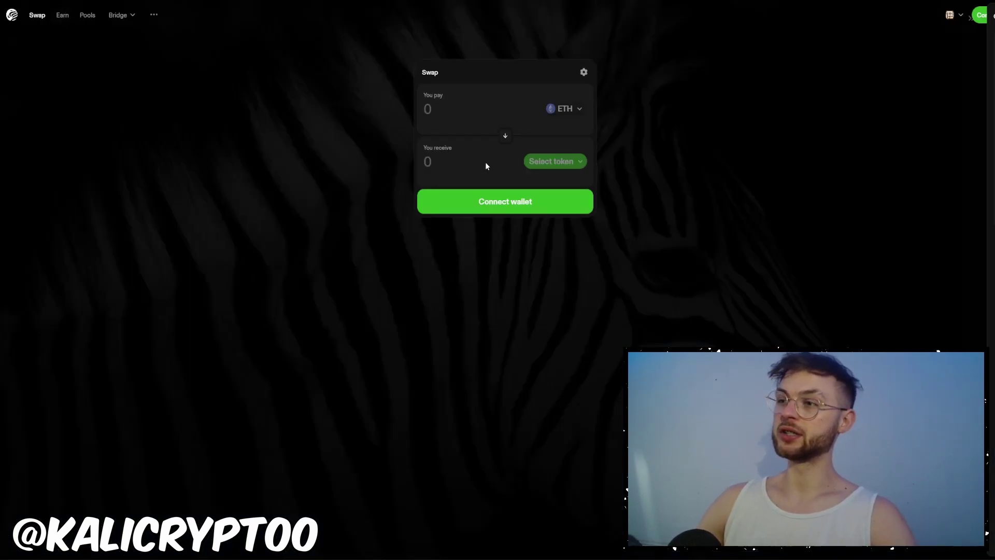
# Connect MetaMask to KyberSwap, then replace the 1 ETH amount with 0.01 and clear it.
pyautogui.click(506, 201)
pyautogui.click(901, 45)
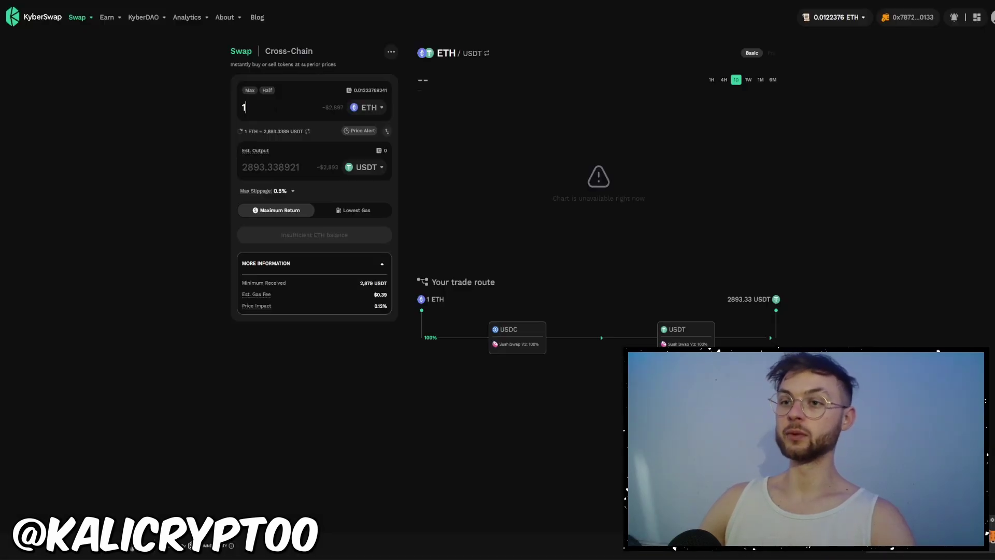
pyautogui.press('BackSpace')
pyautogui.write('0')
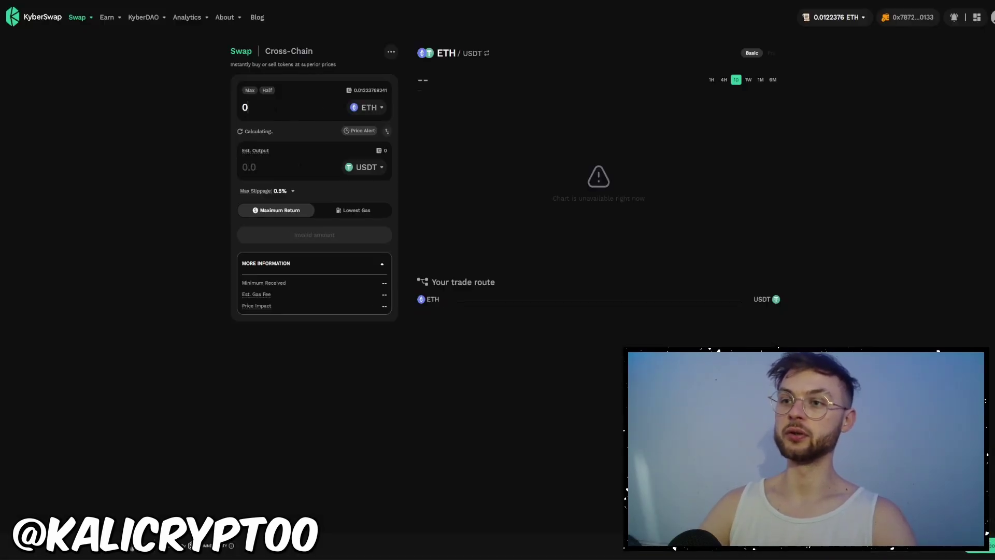
pyautogui.write('.01')
pyautogui.press('BackSpace')
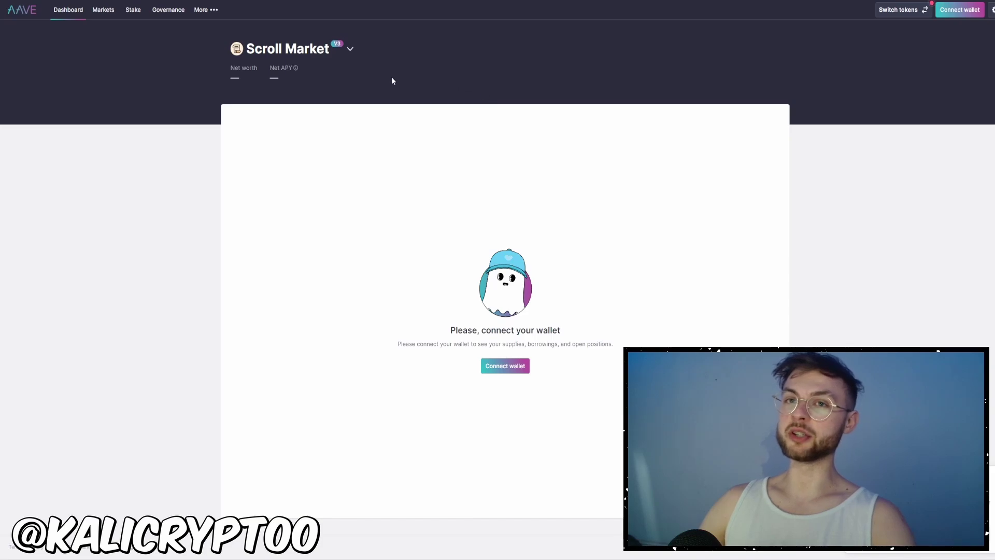
# Open Aave's Markets tab to review the Scroll market's asset list.
pyautogui.click(104, 10)
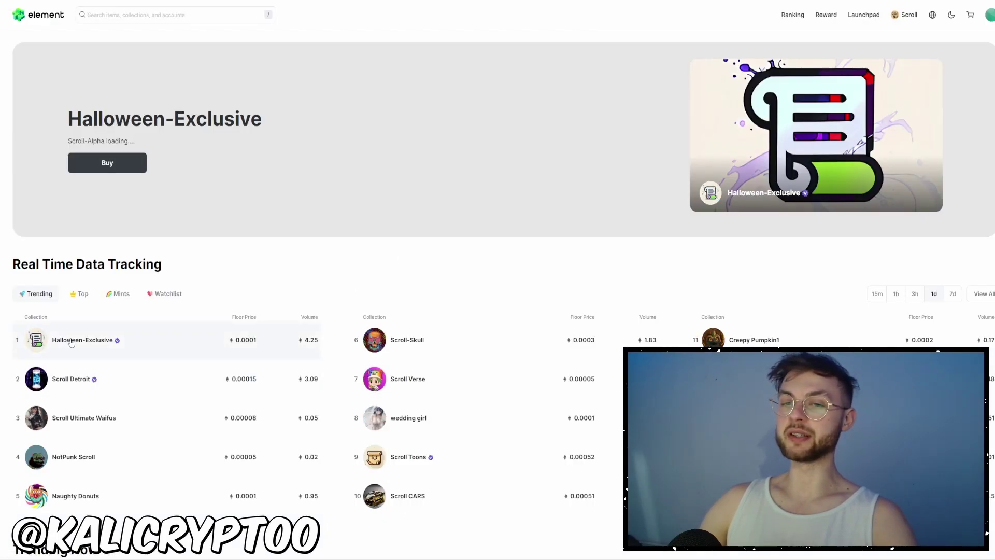
pyautogui.click(325, 332)
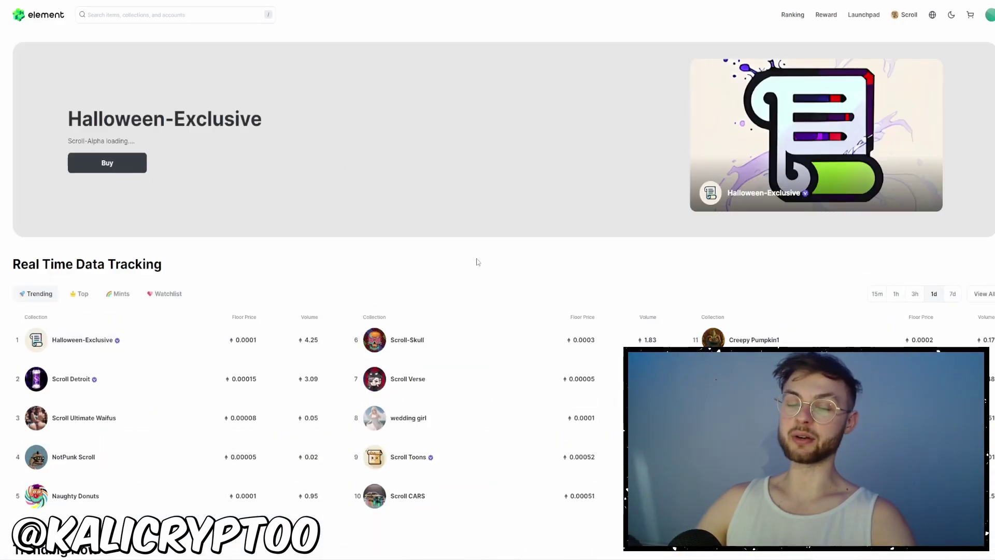
pyautogui.scroll(-2, 475, 263)
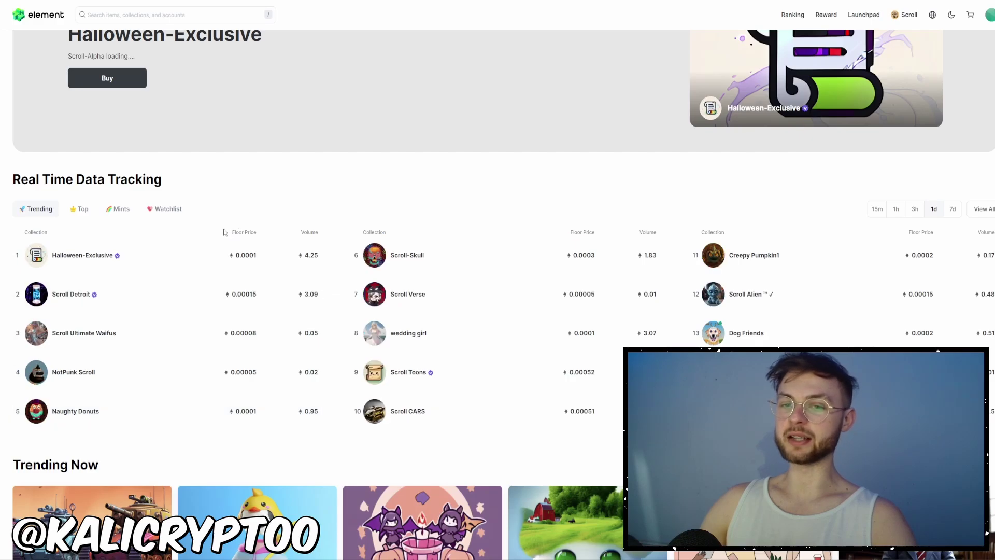
pyautogui.scroll(2, 448, 260)
pyautogui.scroll(-2, 446, 260)
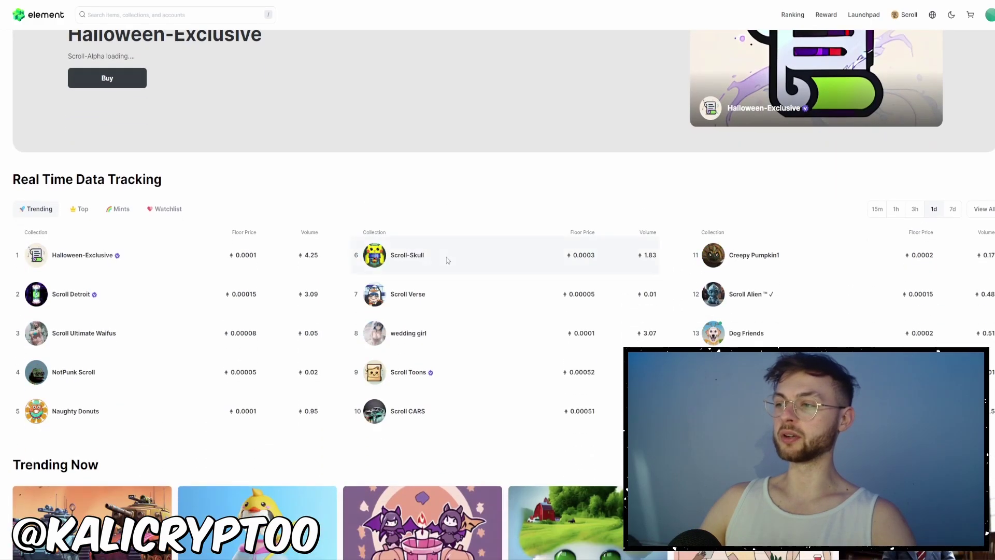
pyautogui.scroll(2, 446, 259)
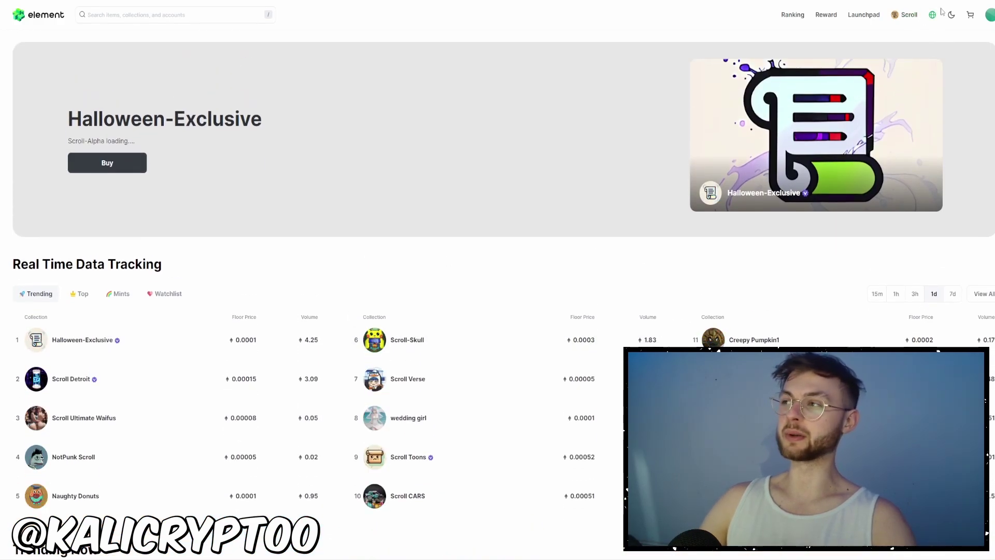
pyautogui.scroll(-2, 544, 177)
pyautogui.scroll(2, 547, 180)
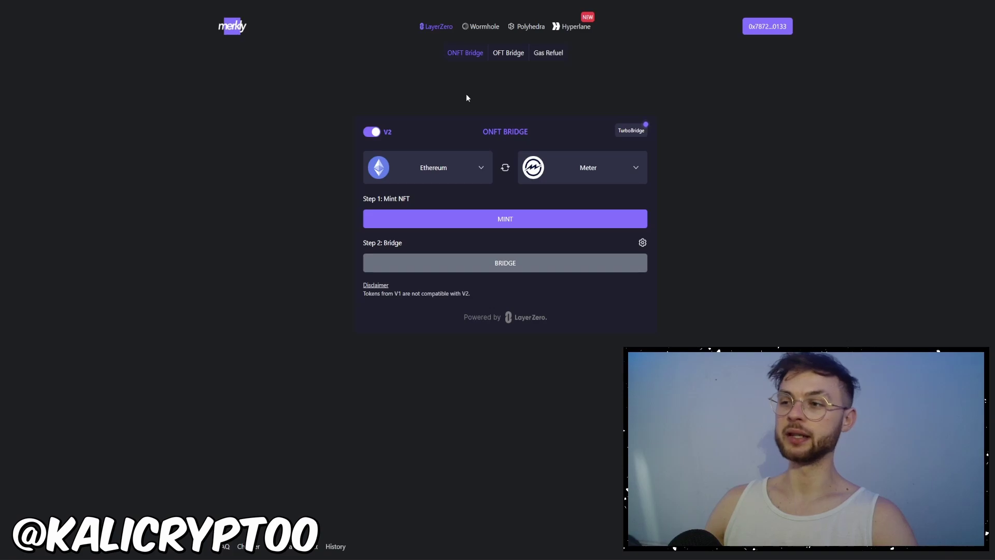
# Set the Merkly ONFT Bridge source chain to Scroll and destination to Optimism.
pyautogui.click(433, 167)
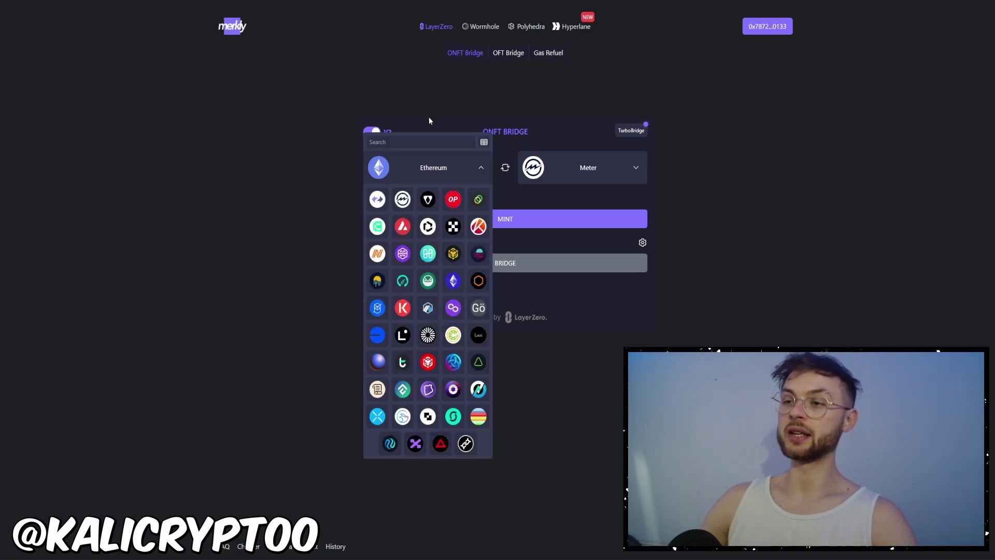
pyautogui.click(377, 389)
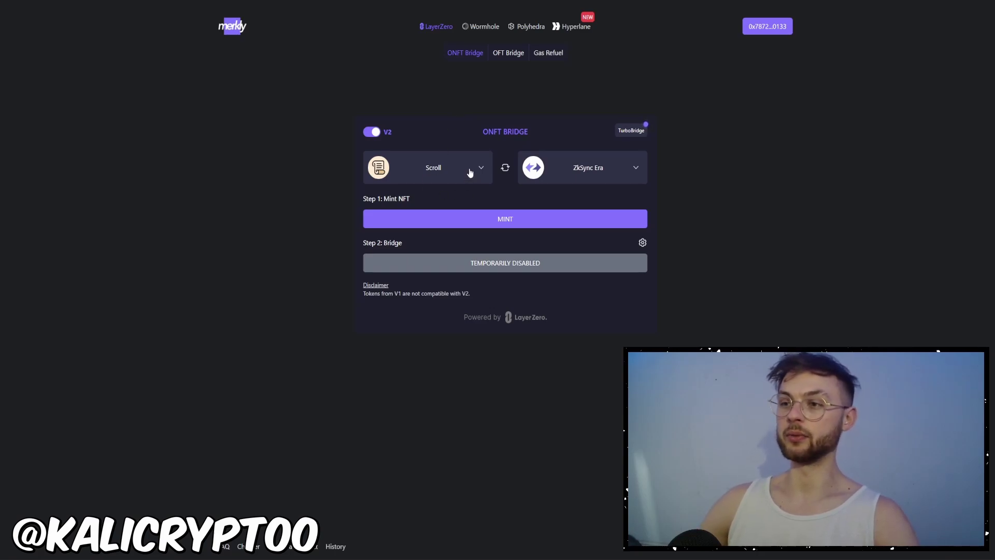
pyautogui.click(567, 171)
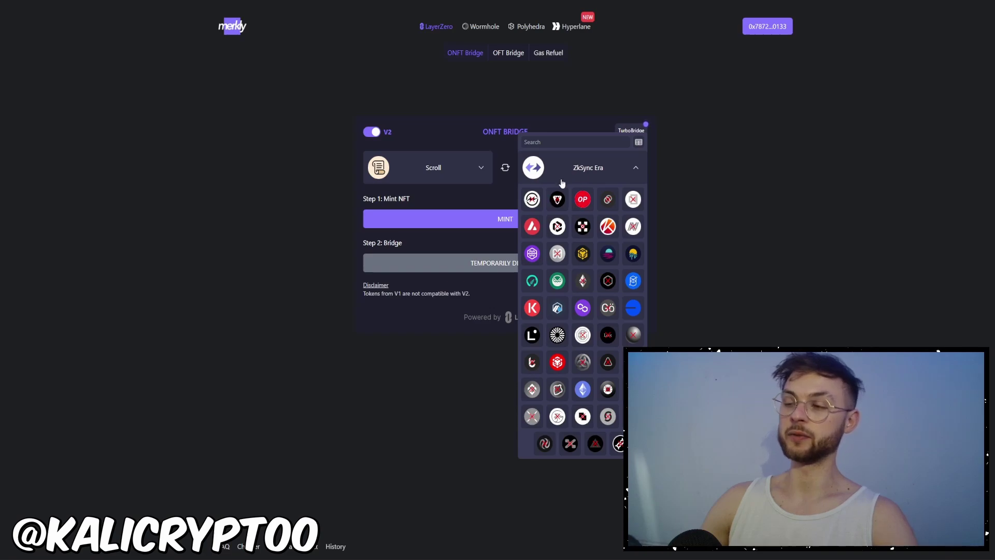
pyautogui.click(582, 199)
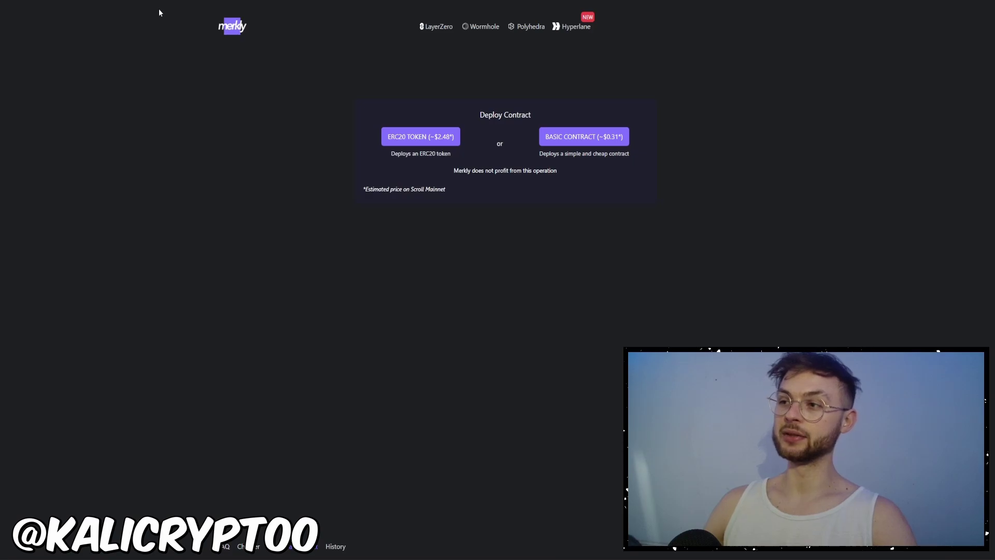
# Deploy Merkly's basic contract on Scroll and approve the deployment in MetaMask.
pyautogui.click(571, 143)
pyautogui.click(506, 204)
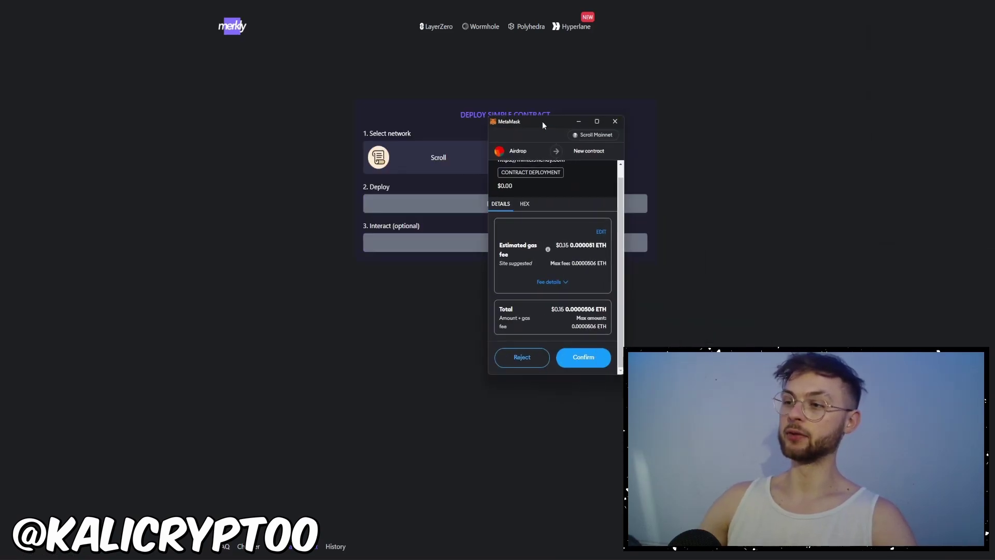
pyautogui.click(583, 357)
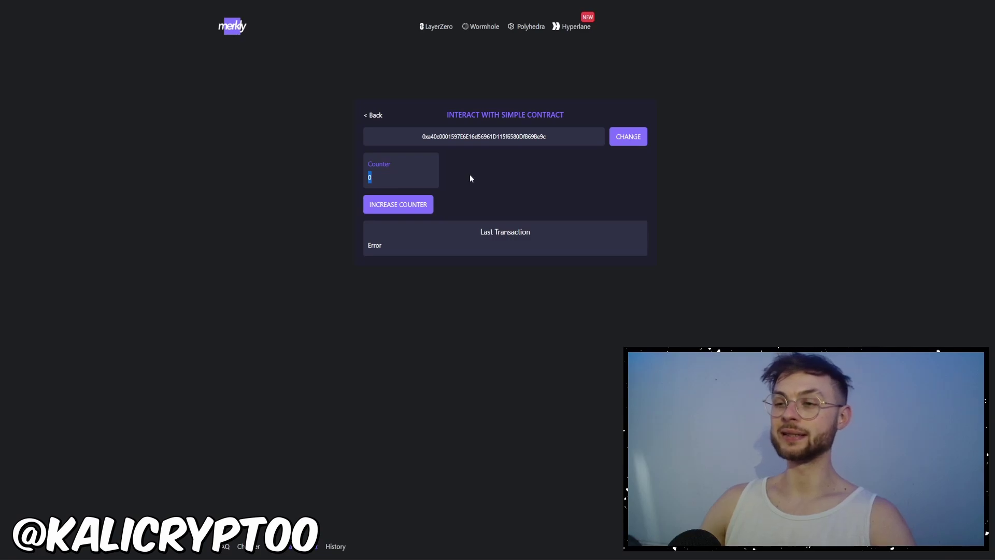
# Increase the deployed contract's counter to 1, approving the transaction in MetaMask.
pyautogui.click(395, 204)
pyautogui.moveTo(933, 8); pyautogui.dragTo(778, 122)
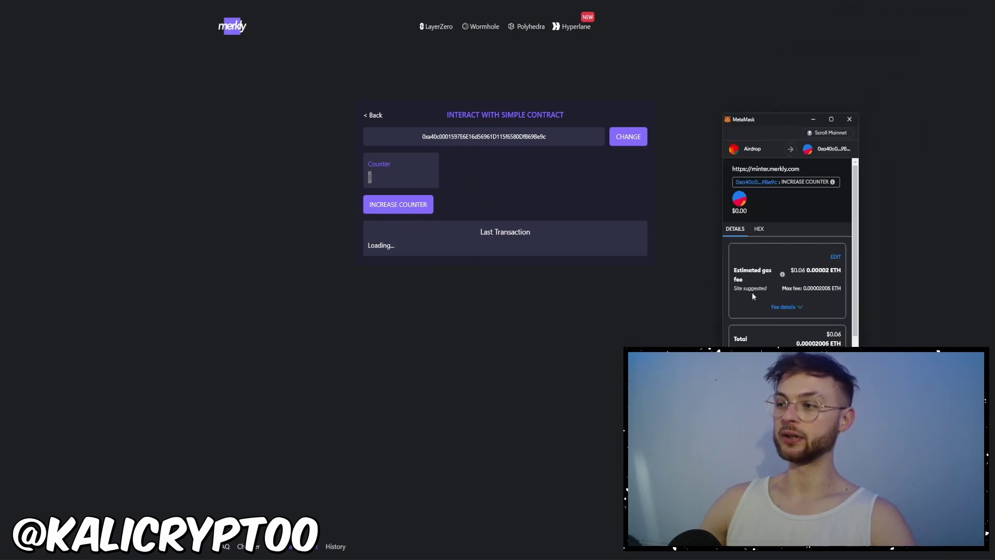
pyautogui.scroll(-2, 751, 293)
pyautogui.click(822, 334)
pyautogui.moveTo(358, 180); pyautogui.dragTo(416, 171)
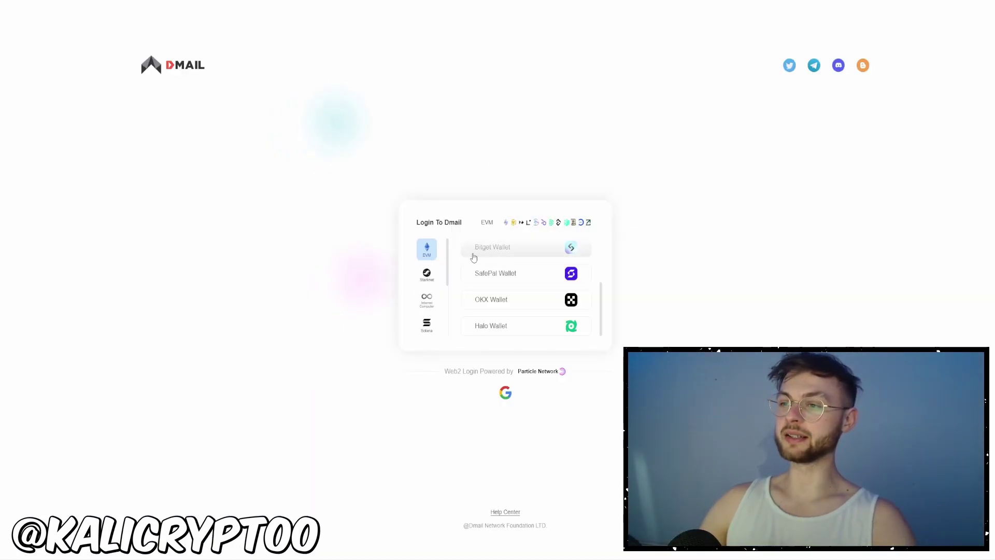
# Log into Dmail with MetaMask, sign the login message, and dismiss the notifications prompt.
pyautogui.scroll(1, 549, 274)
pyautogui.scroll(3, 539, 269)
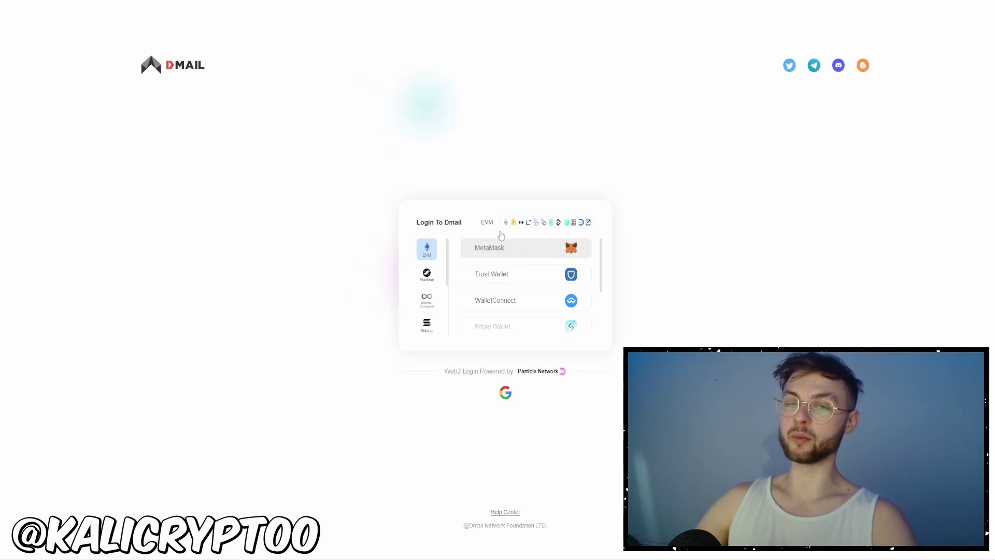
pyautogui.click(513, 247)
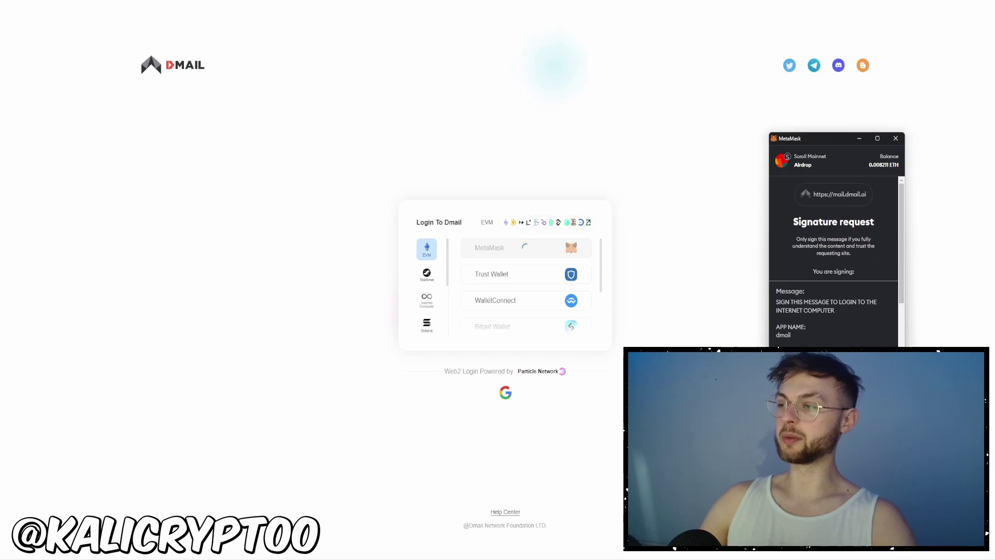
pyautogui.click(870, 424)
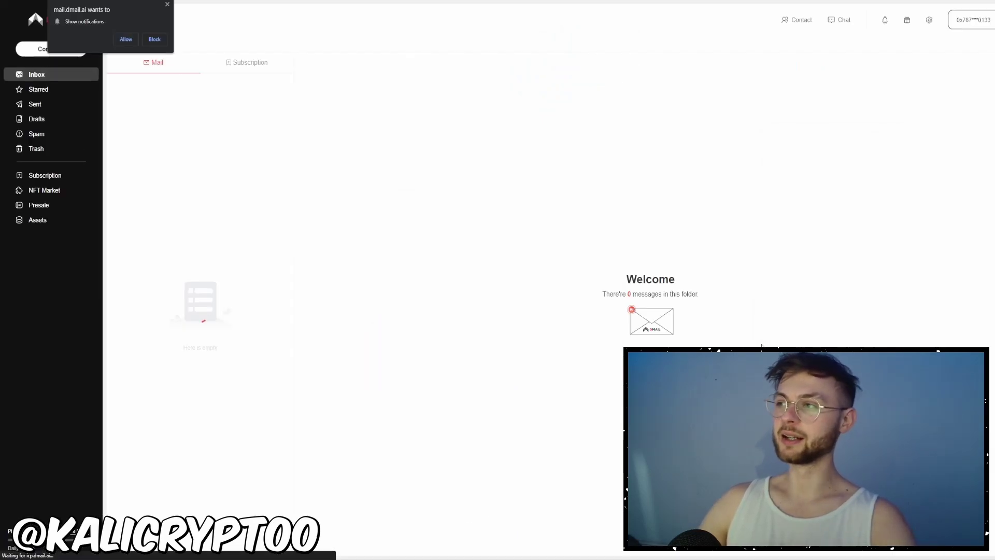
pyautogui.click(154, 40)
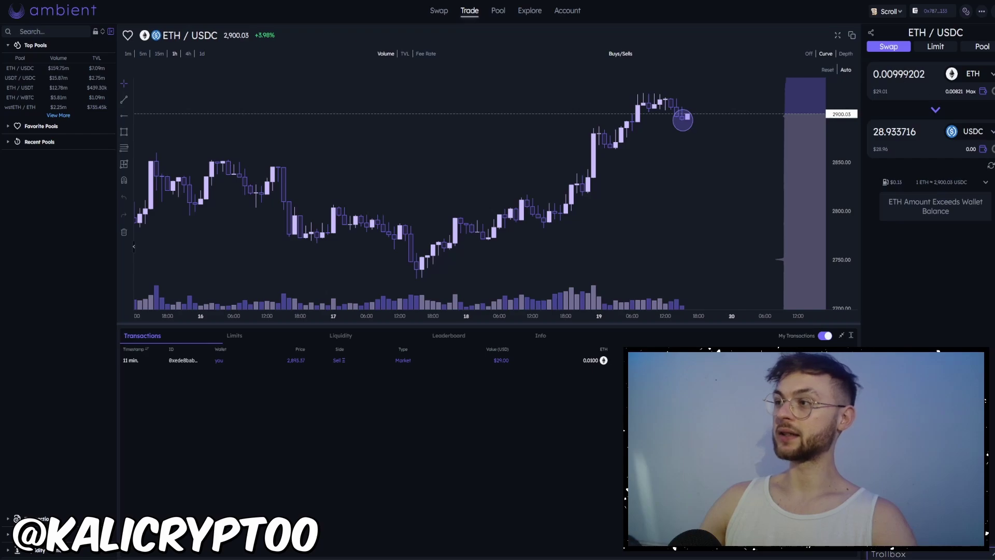
# Swap 0.002 ETH for about 5.791 USDC on Ambient, approve it, and close the summary.
pyautogui.doubleClick(898, 74)
pyautogui.write('0.02')
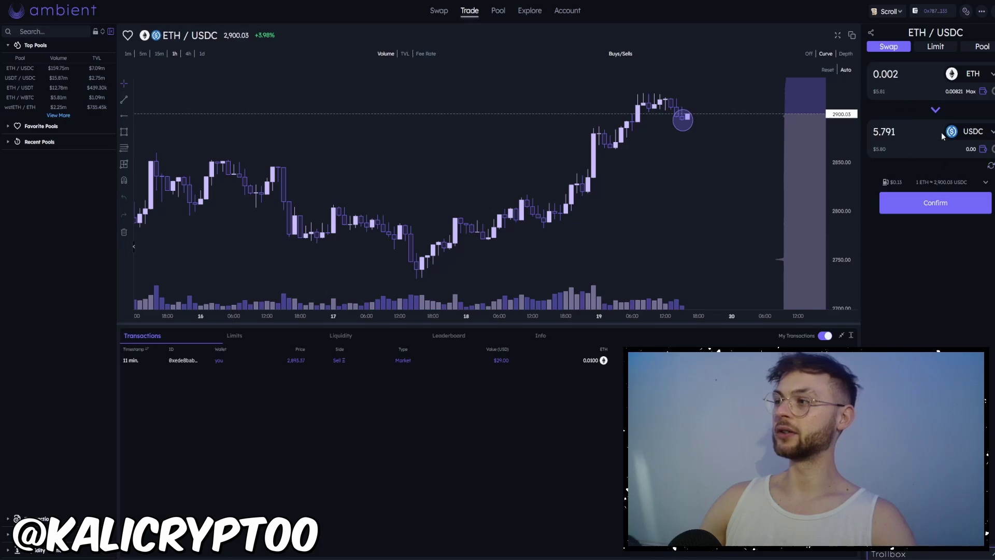
pyautogui.click(925, 204)
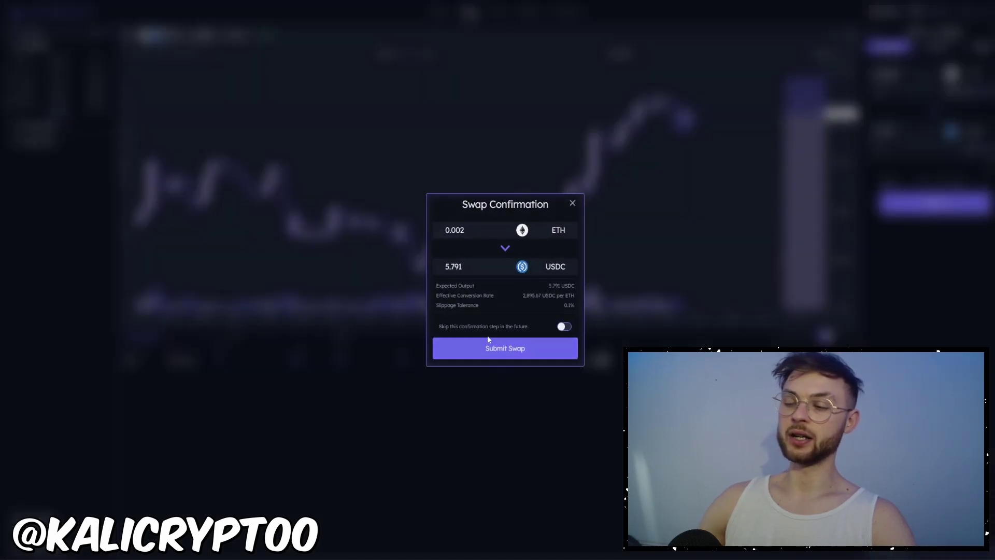
pyautogui.click(511, 353)
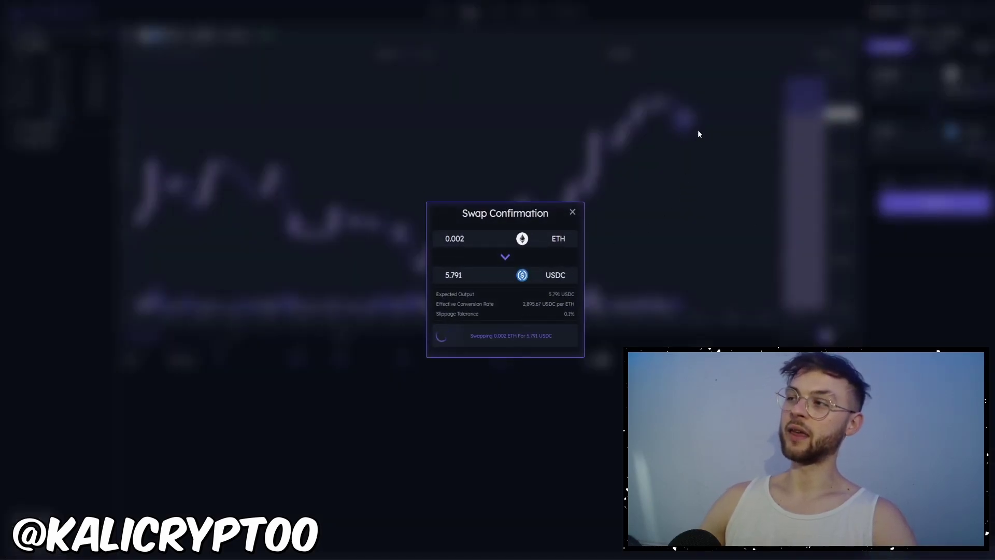
pyautogui.moveTo(872, 46); pyautogui.dragTo(693, 141)
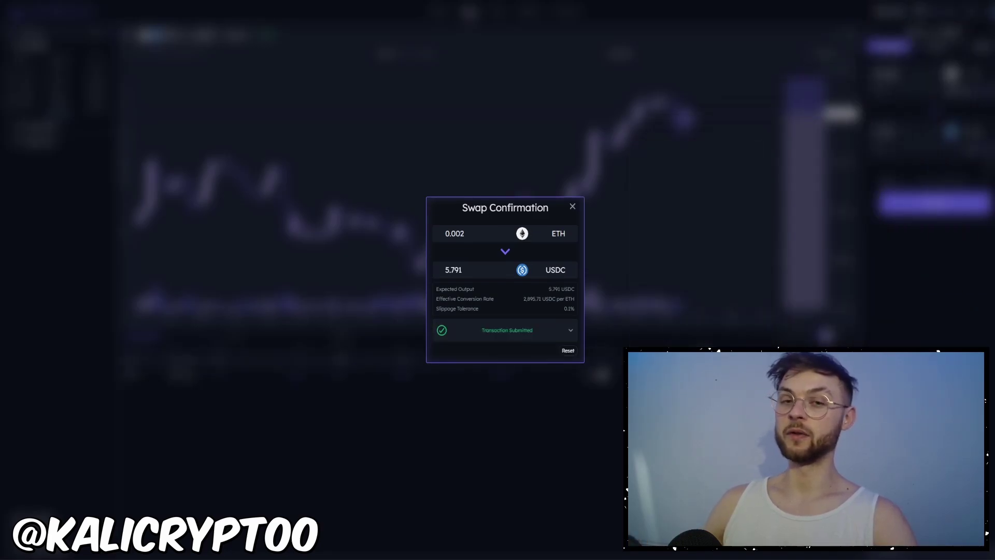
pyautogui.press('Escape')
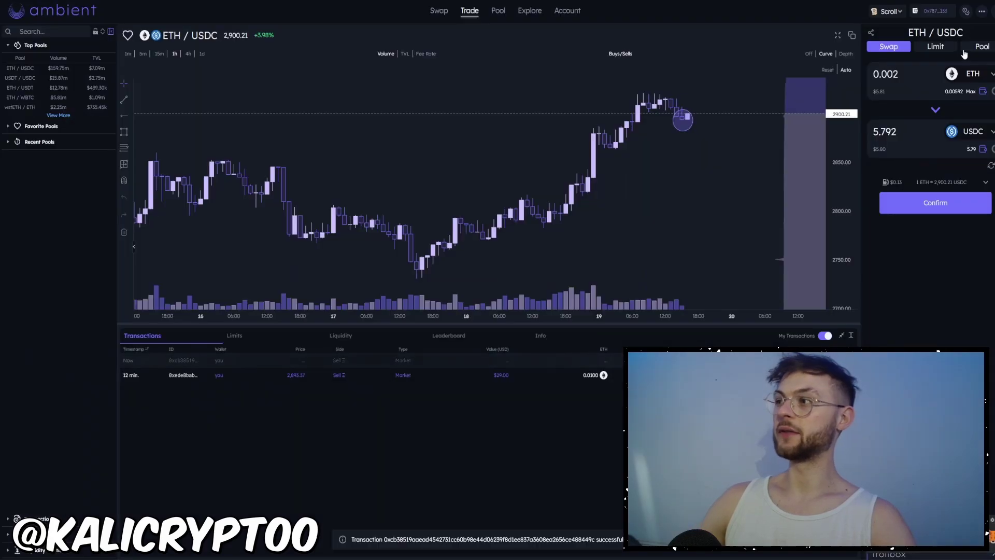
# Mint an ETH/USDC position using the full USDC balance, ranged 2,650.25–3,174.16.
pyautogui.click(987, 47)
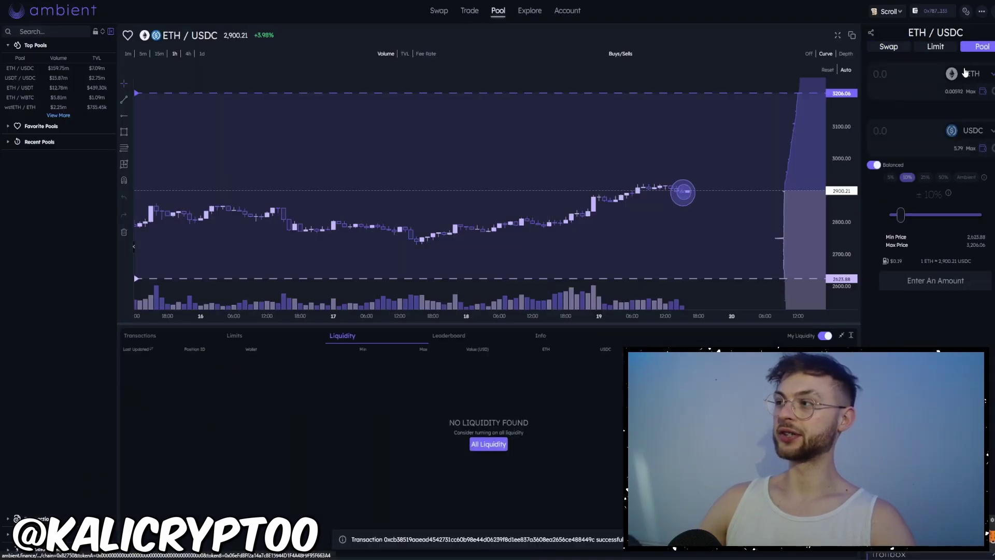
pyautogui.click(971, 149)
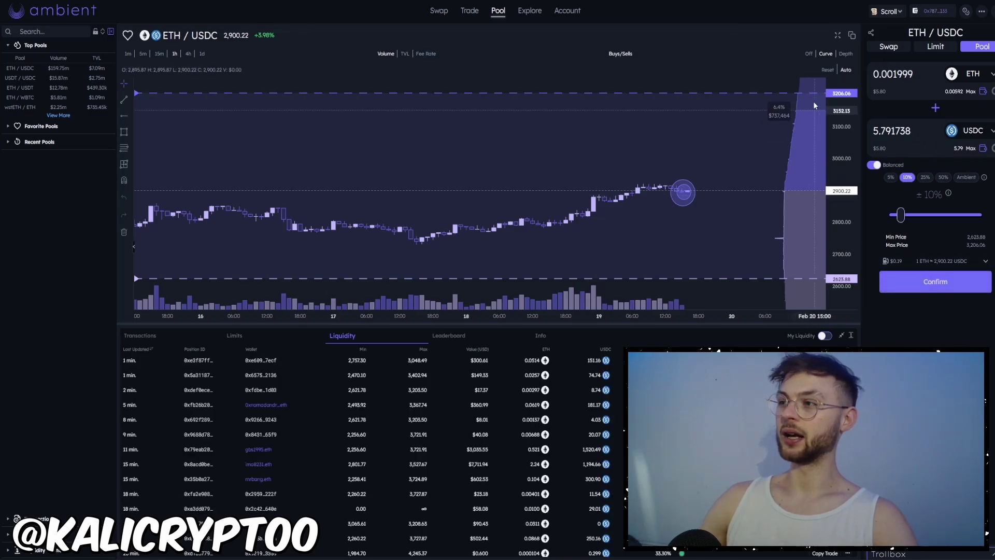
pyautogui.moveTo(814, 92); pyautogui.dragTo(814, 109)
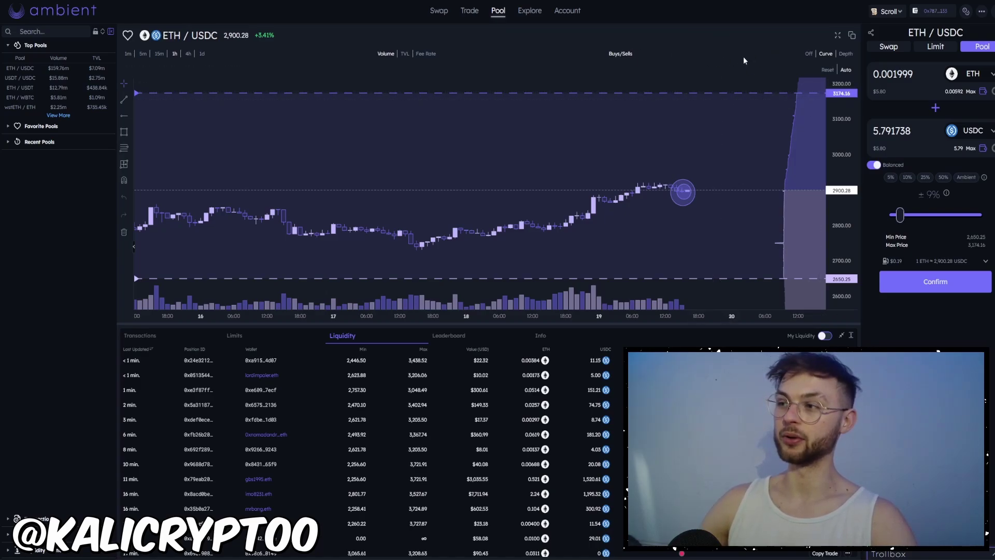
pyautogui.moveTo(680, 190)
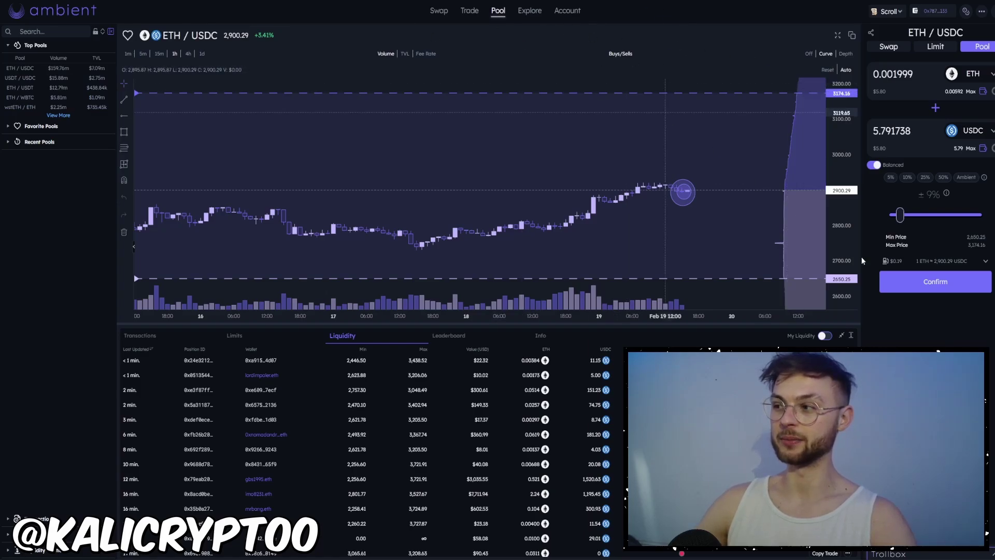
pyautogui.click(935, 281)
pyautogui.click(505, 374)
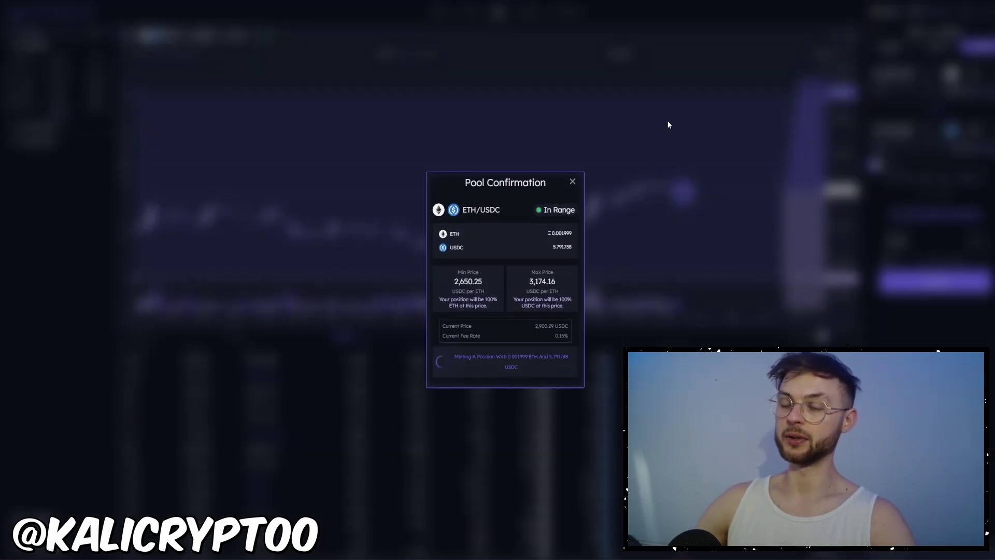